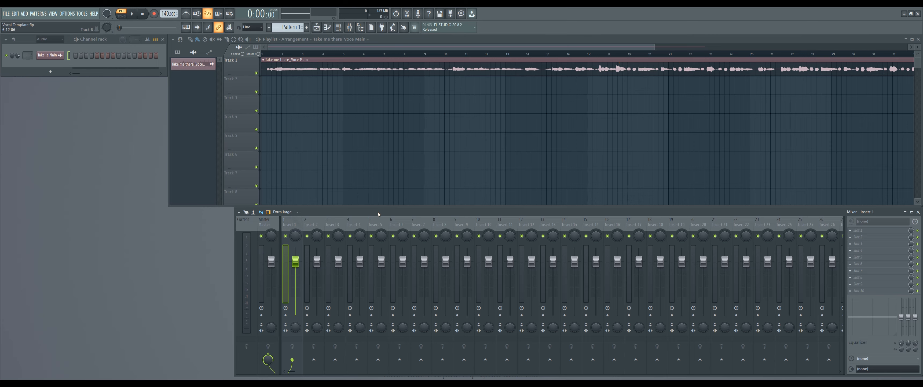
# Rename the first mixer insert track as Vocals Bus.
pyautogui.rightClick(303, 224)
pyautogui.click(293, 223)
pyautogui.rightClick(294, 224)
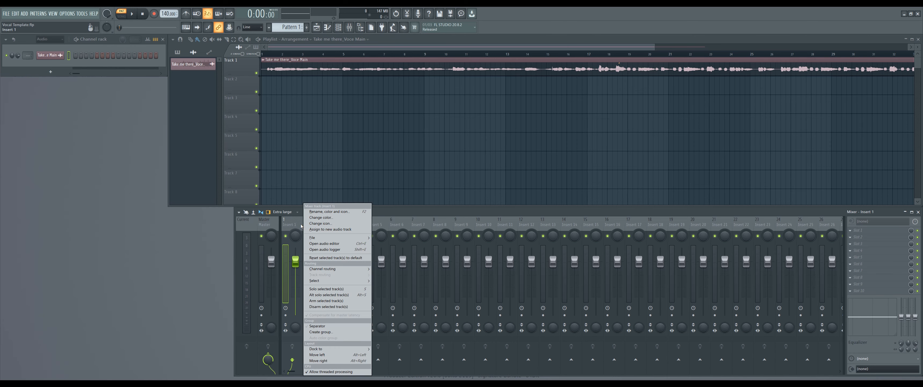
pyautogui.click(296, 223)
pyautogui.doubleClick(296, 224)
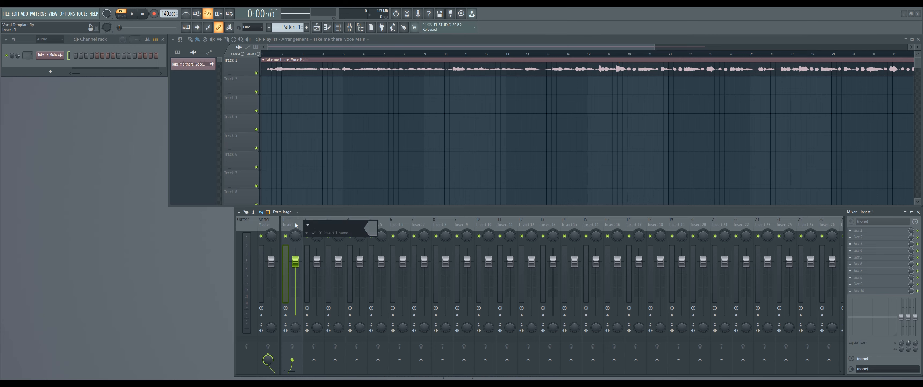
pyautogui.write('Vocals Bus')
pyautogui.press('Return')
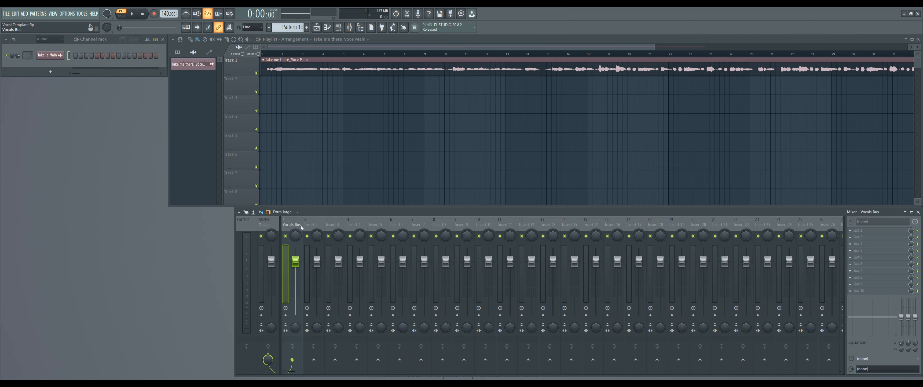
# Rename the second mixer insert track as Vocal Reverb Bus.
pyautogui.click(318, 225)
pyautogui.doubleClick(319, 225)
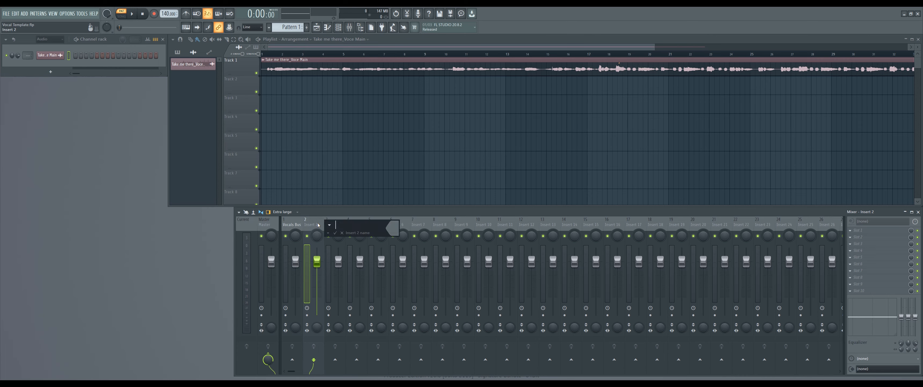
pyautogui.write('Vocal Rever')
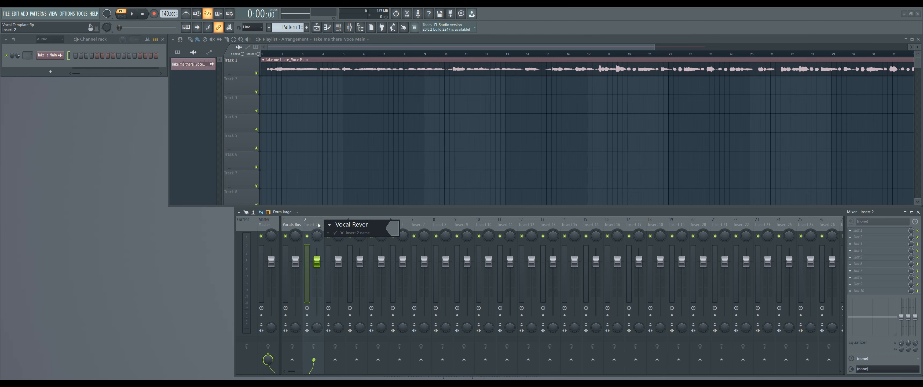
pyautogui.write('b Bus')
pyautogui.press('Return')
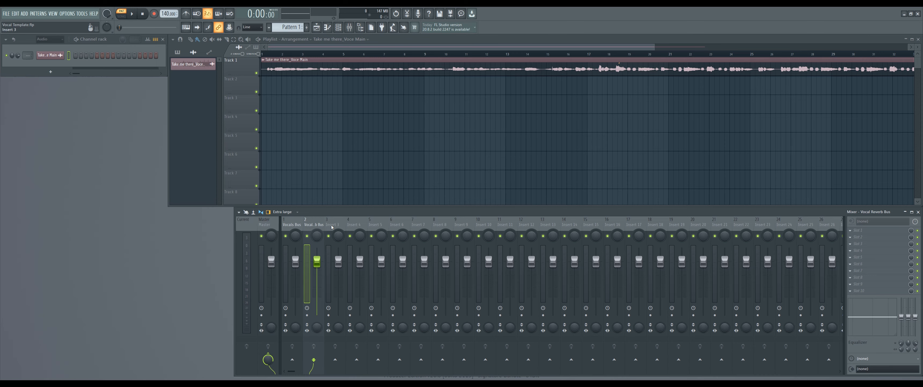
# Rename the third mixer insert track as Vocal Delay Bus.
pyautogui.doubleClick(332, 226)
pyautogui.write('Vocal')
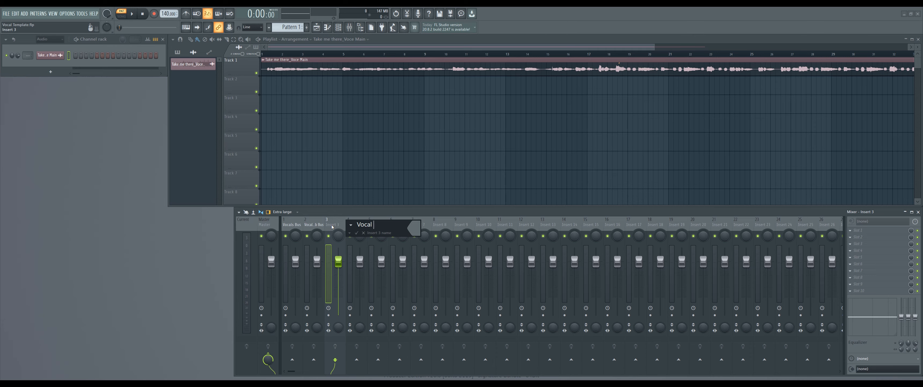
pyautogui.write(' Delayu Bus')
pyautogui.press('BackSpace')
pyautogui.press('Return')
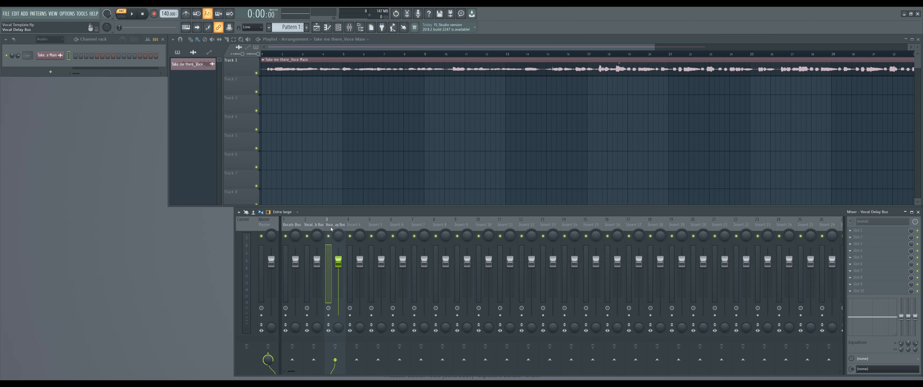
# Rename the fourth mixer insert track as Lead Vocal.
pyautogui.click(350, 224)
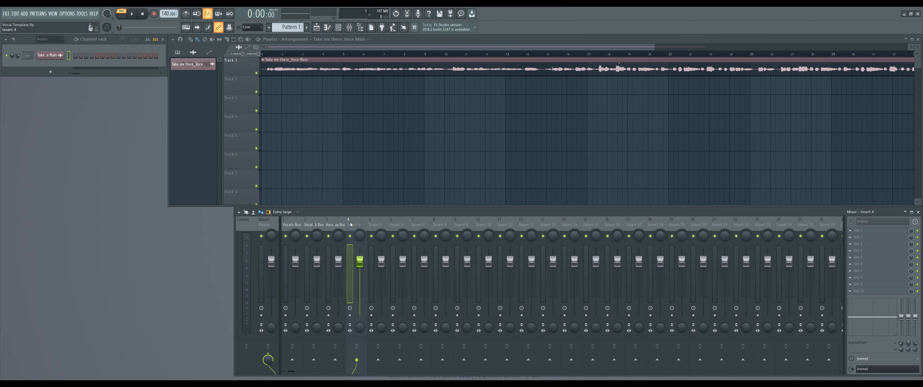
pyautogui.press('F2')
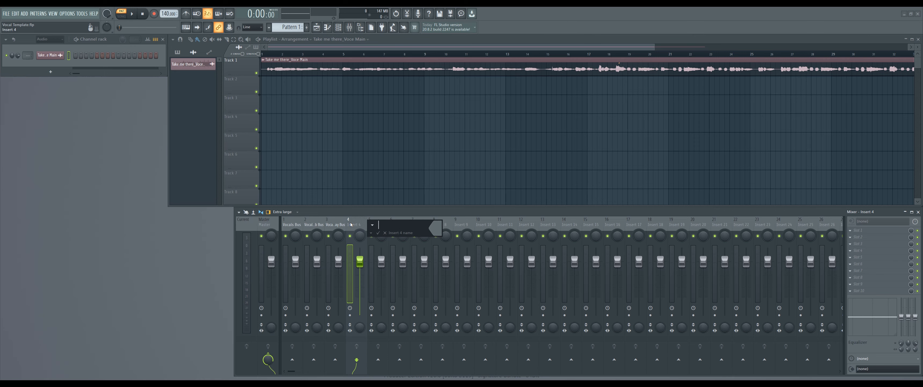
pyautogui.write('Lead Vocal')
pyautogui.press('Return')
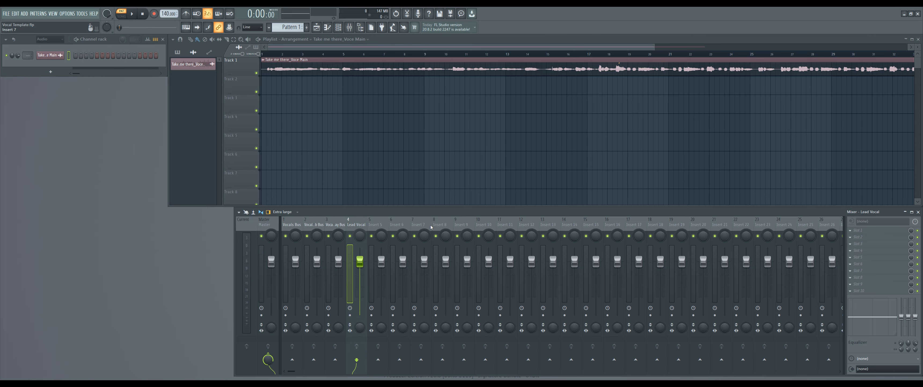
# Rename mixer insert track 5 as Reverb Large and insert track 6 as Reverb Smal.
pyautogui.click(381, 228)
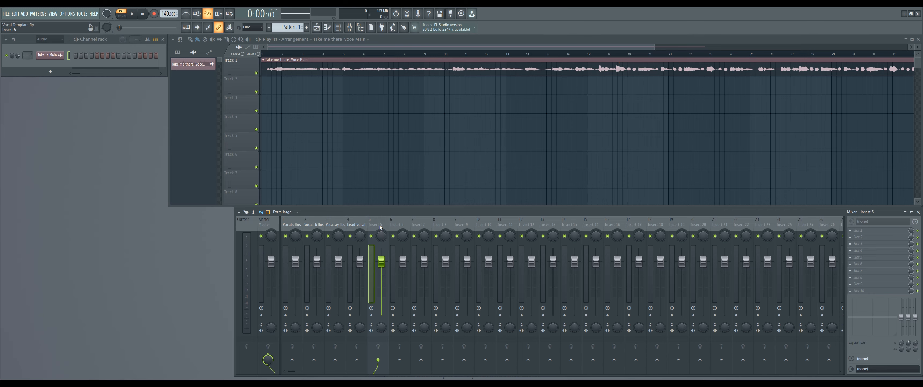
pyautogui.doubleClick(381, 227)
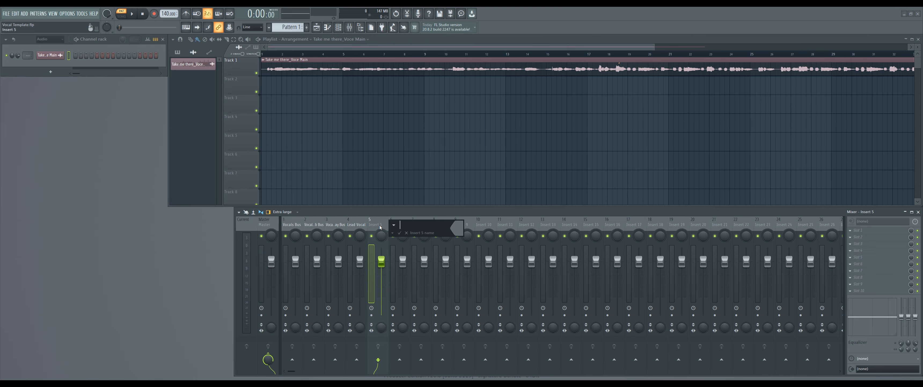
pyautogui.write('Reverb Large')
pyautogui.press('Return')
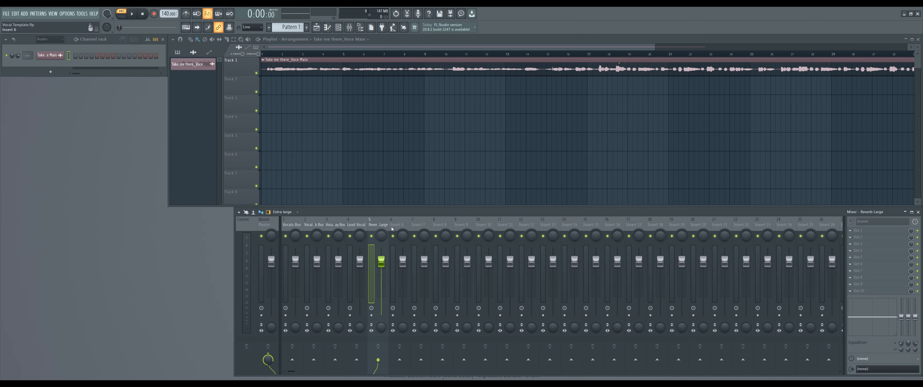
pyautogui.doubleClick(395, 228)
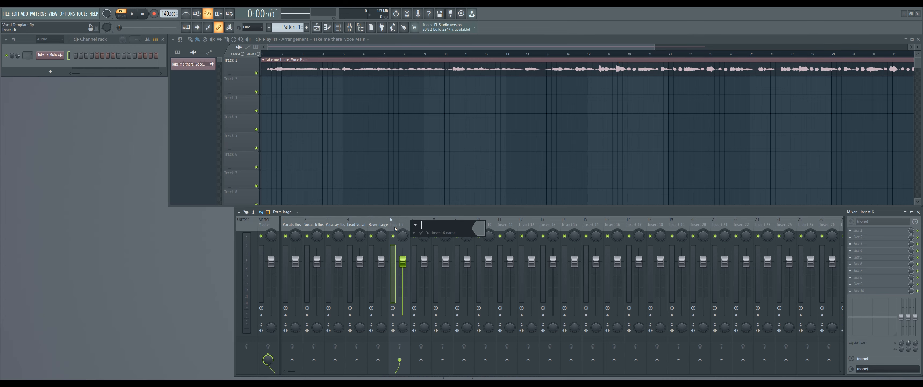
pyautogui.write('Reverb Smal')
pyautogui.press('Return')
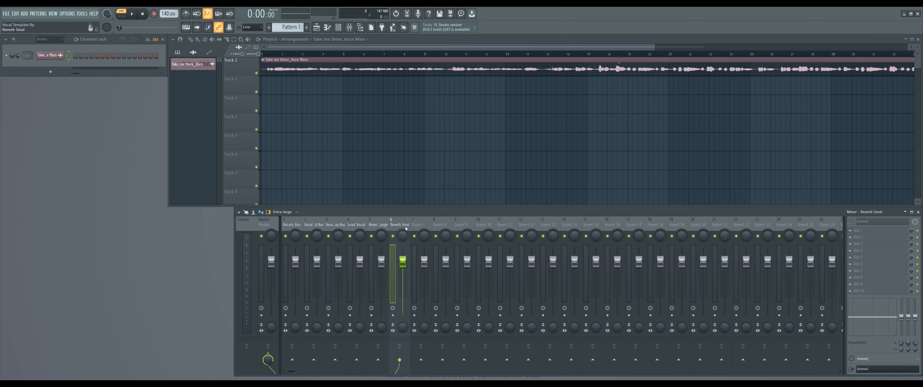
# Rename mixer insert track 7 as Delay 1 and insert track 8 as Delay2.
pyautogui.doubleClick(416, 228)
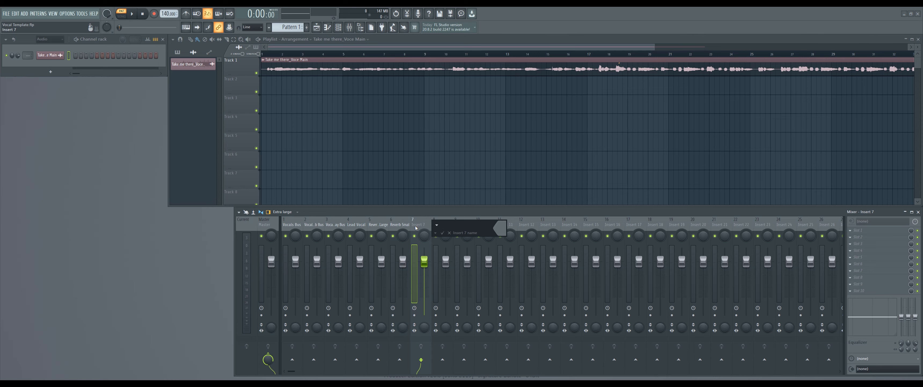
pyautogui.write('Delay')
pyautogui.press('Return')
pyautogui.doubleClick(437, 225)
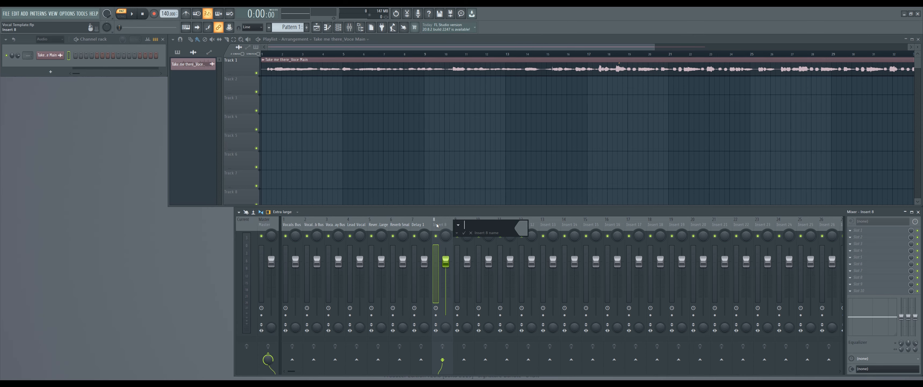
pyautogui.write('Delay2')
pyautogui.press('Return')
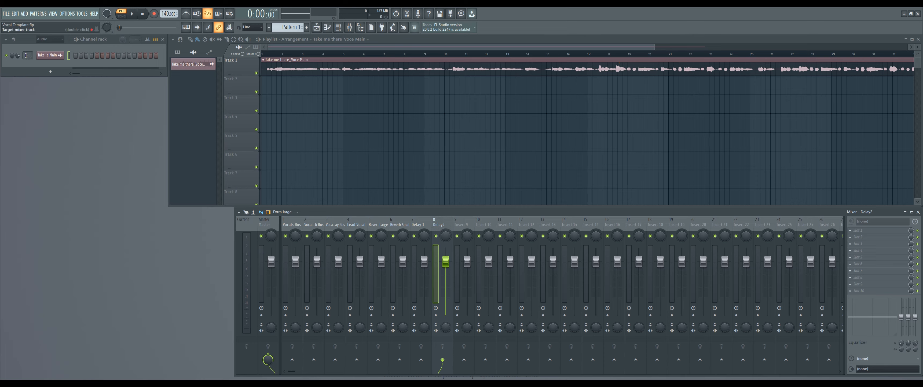
# Assign the main vocal channel in the channel rack to mixer track 4, Lead Vocal.
pyautogui.moveTo(27, 55); pyautogui.dragTo(26, 45)
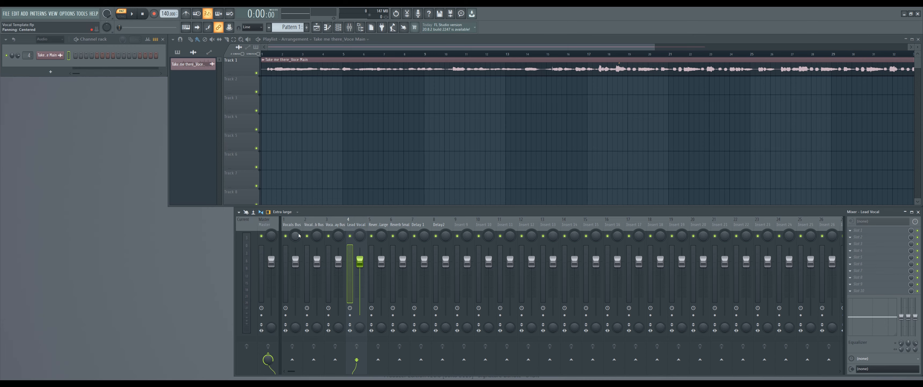
# Route the Reverb Large and Reverb Smal mixer tracks to the Vocal Reverb Bus only.
pyautogui.click(380, 225)
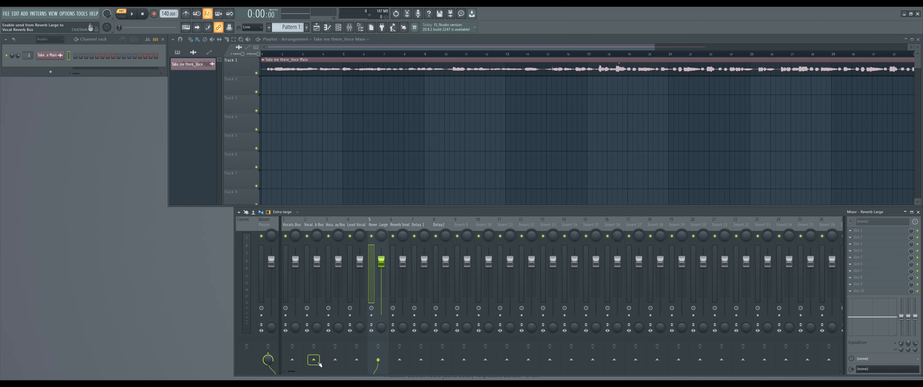
pyautogui.rightClick(314, 359)
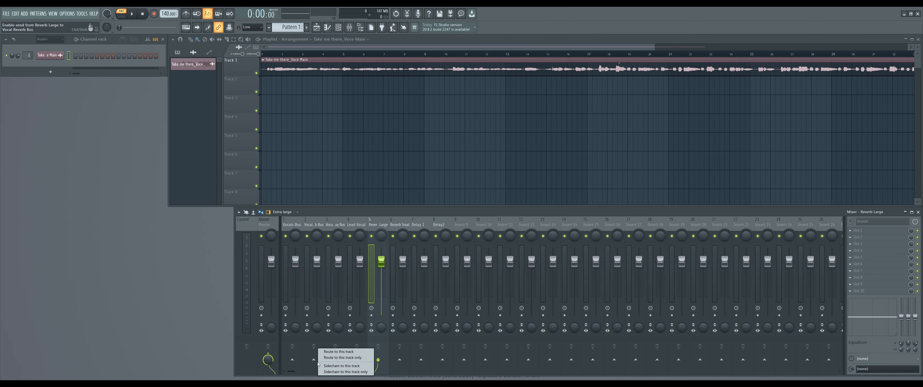
pyautogui.click(338, 363)
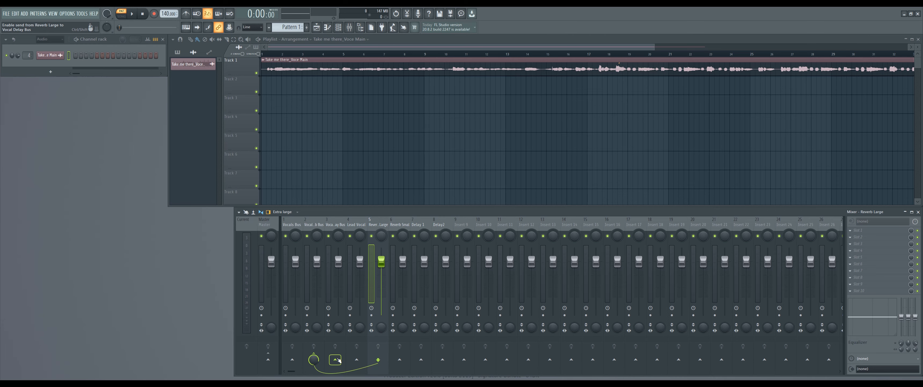
pyautogui.click(406, 222)
pyautogui.rightClick(313, 359)
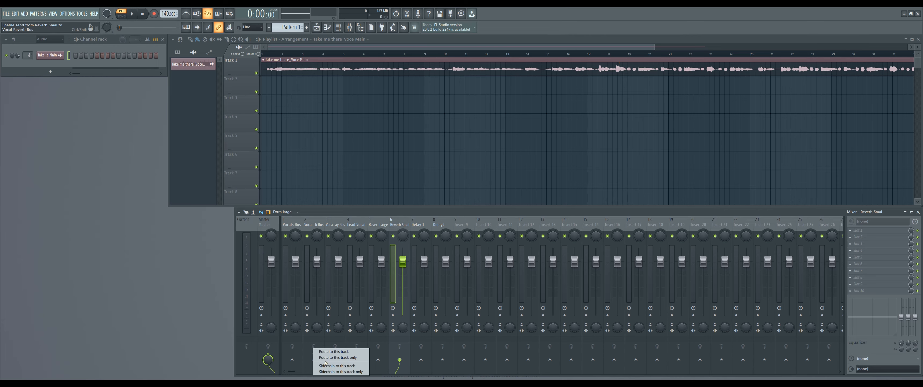
pyautogui.click(332, 360)
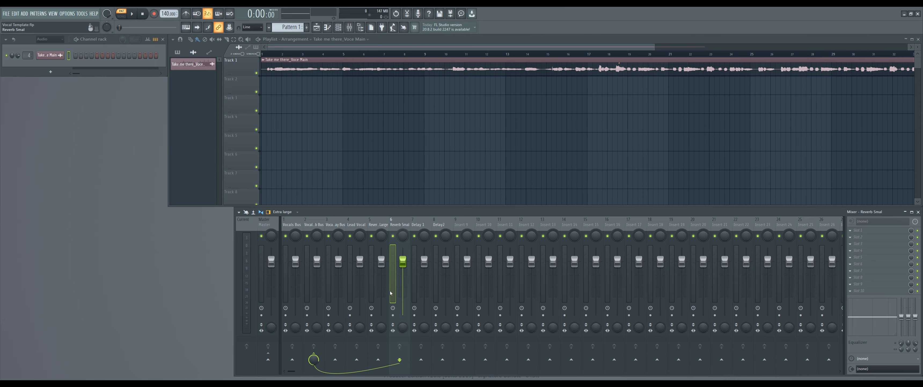
# Route the Delay 1 and Delay2 mixer tracks to the Vocal Delay Bus only.
pyautogui.click(421, 222)
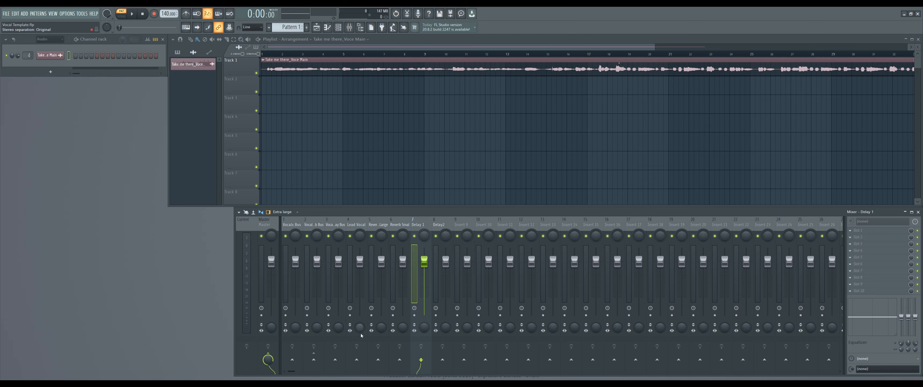
pyautogui.rightClick(335, 359)
pyautogui.click(355, 359)
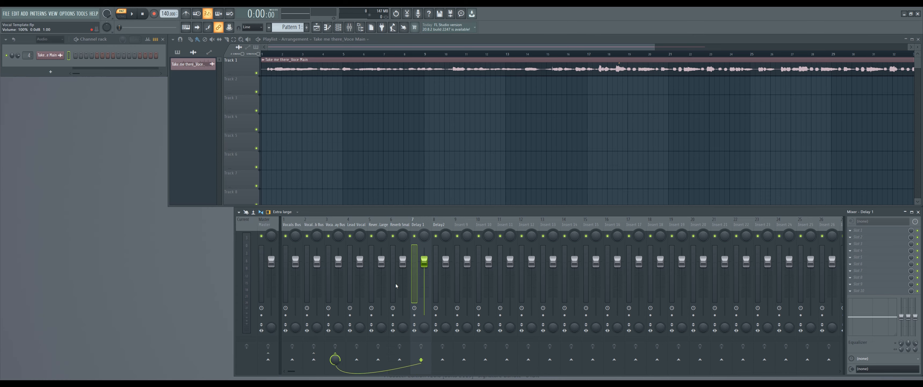
pyautogui.click(438, 224)
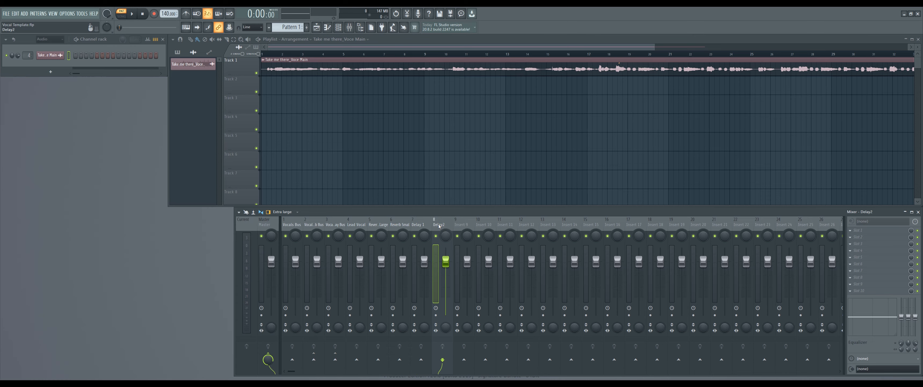
pyautogui.rightClick(336, 359)
pyautogui.click(357, 358)
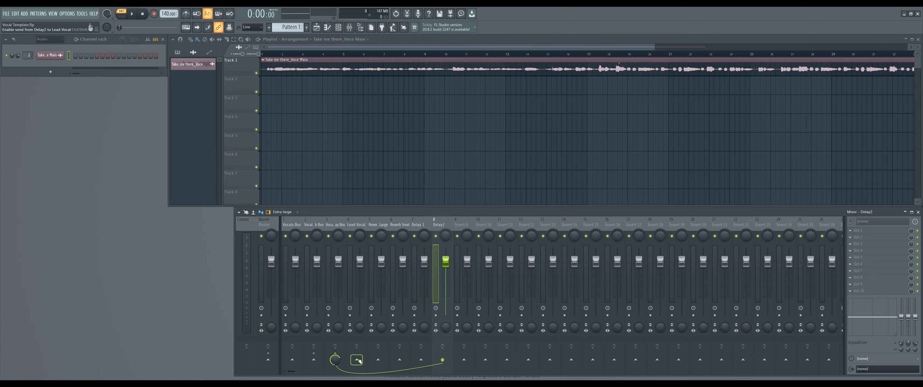
# Route the Lead Vocal mixer track to the Vocals Bus only.
pyautogui.click(360, 224)
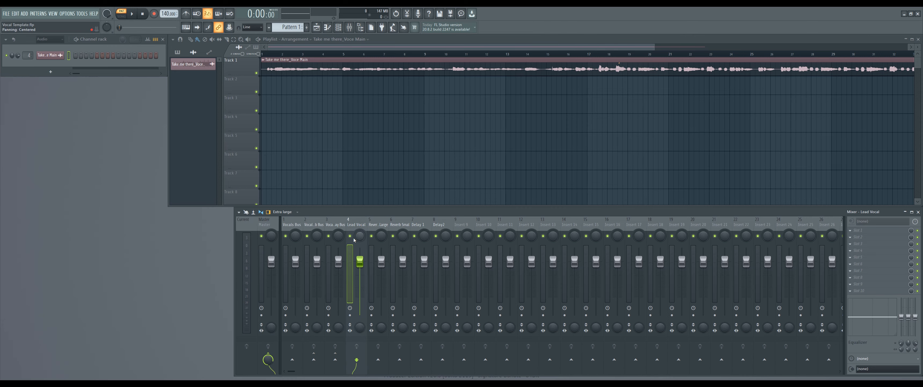
pyautogui.rightClick(292, 359)
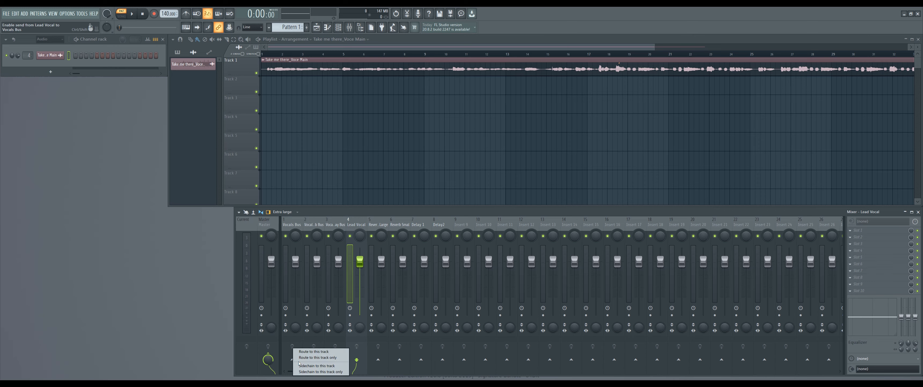
pyautogui.click(320, 357)
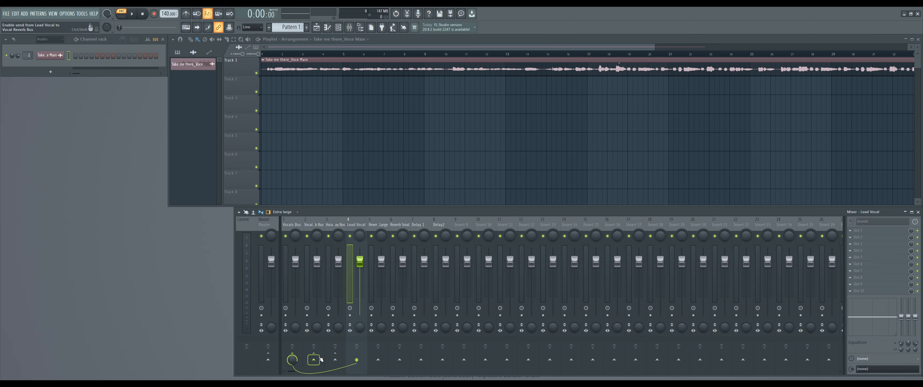
pyautogui.rightClick(293, 356)
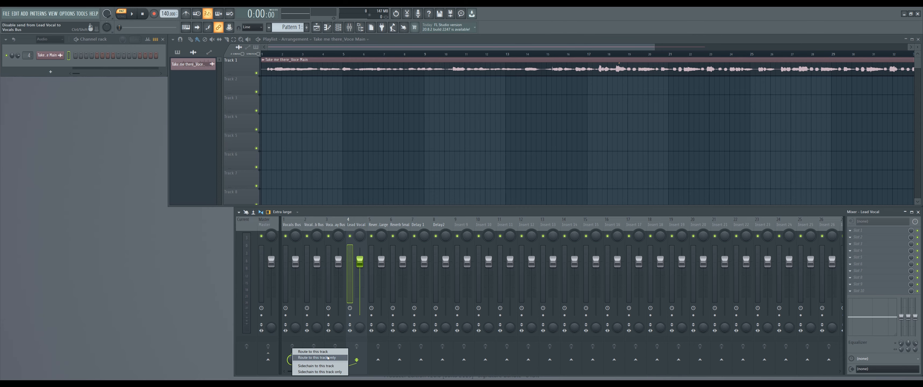
pyautogui.click(307, 353)
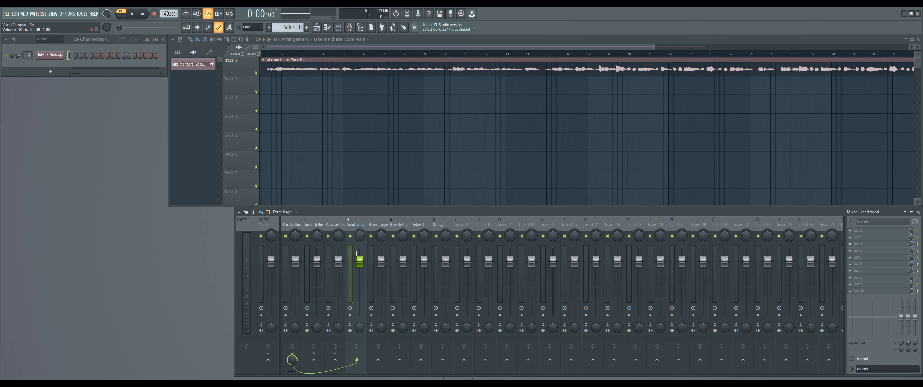
# Step through the bus, Lead Vocal, reverb and delay mixer tracks to check where each one is routed.
pyautogui.press('Right')
pyautogui.press('Right')
pyautogui.press('Right')
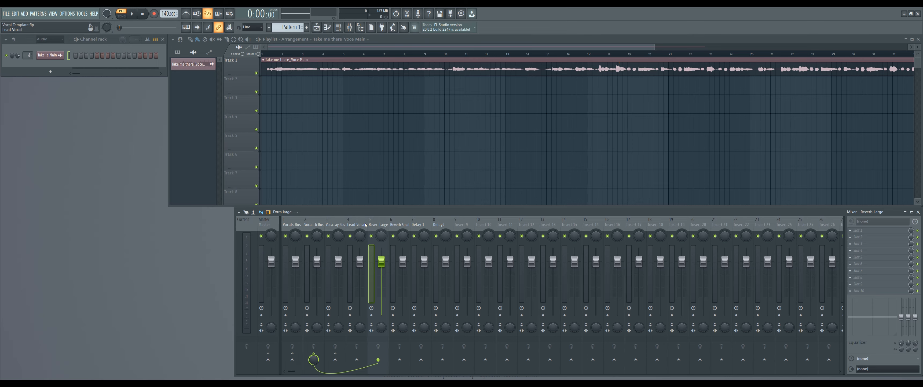
pyautogui.press('Right')
pyautogui.press('Left')
pyautogui.press('Left')
pyautogui.press('Left')
pyautogui.press('Left')
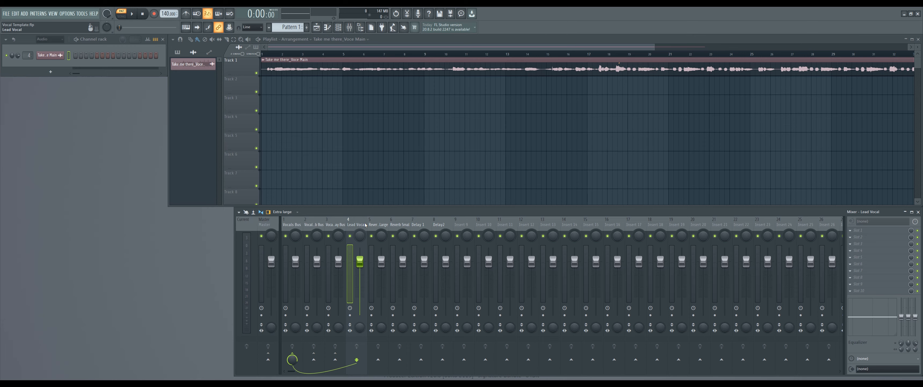
pyautogui.press('Left')
pyautogui.press('Left')
pyautogui.press('Left')
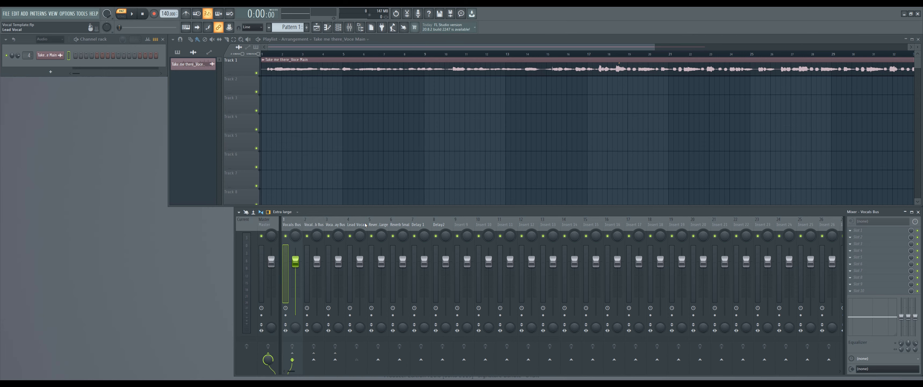
pyautogui.click(334, 224)
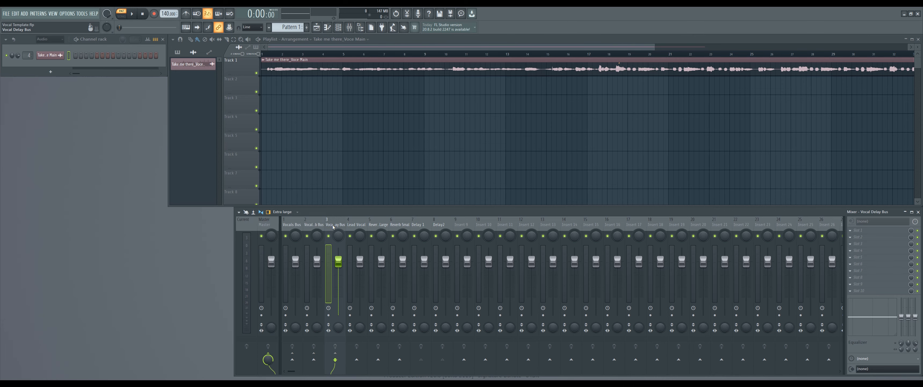
# Load four Fruity Send effects in the last four slots of the Lead Vocal track and look over the reverb and delay tracks.
pyautogui.click(361, 225)
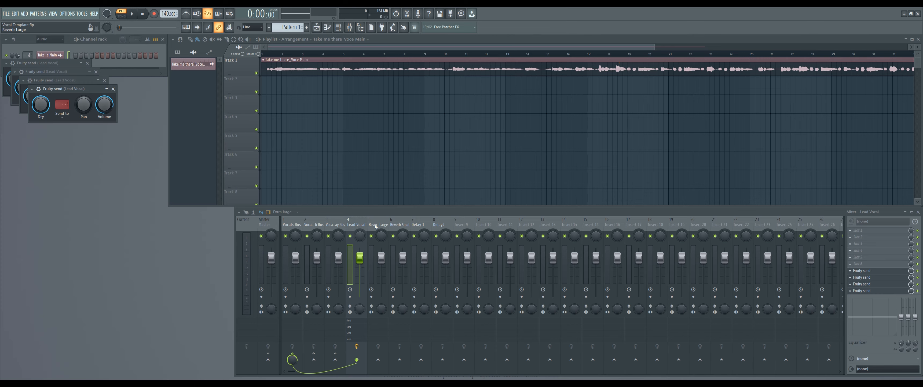
pyautogui.press('Right')
pyautogui.press('Right')
pyautogui.press('Right')
pyautogui.press('Right')
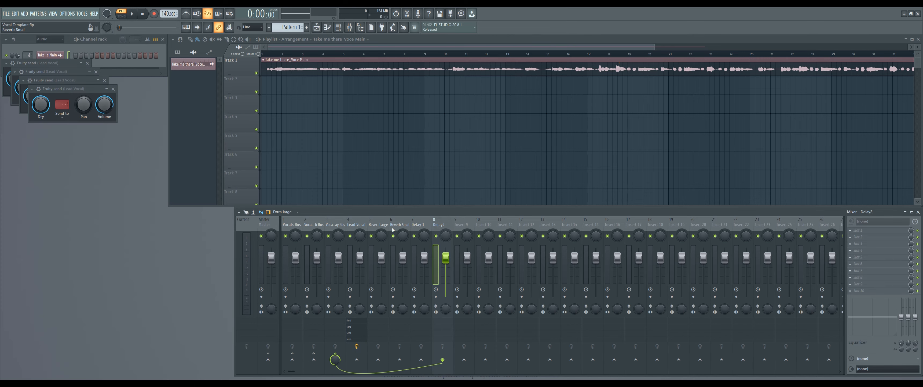
# Sidechain the Lead Vocal mixer track to the Reverb Large, Reverb Smal, Delay 1 and Delay2 tracks.
pyautogui.click(356, 225)
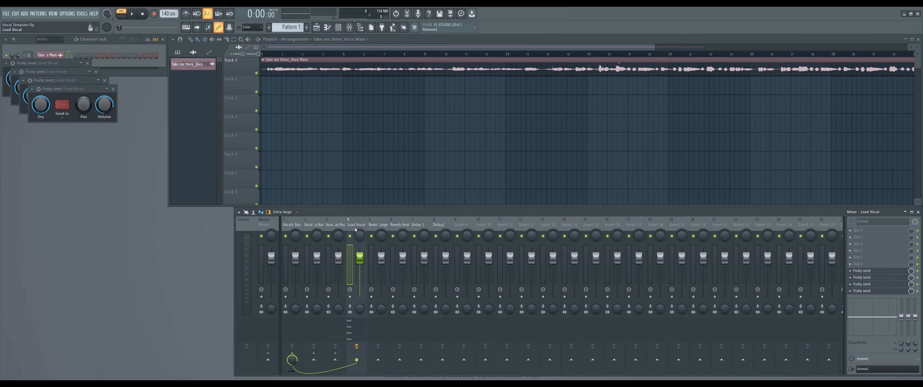
pyautogui.rightClick(378, 360)
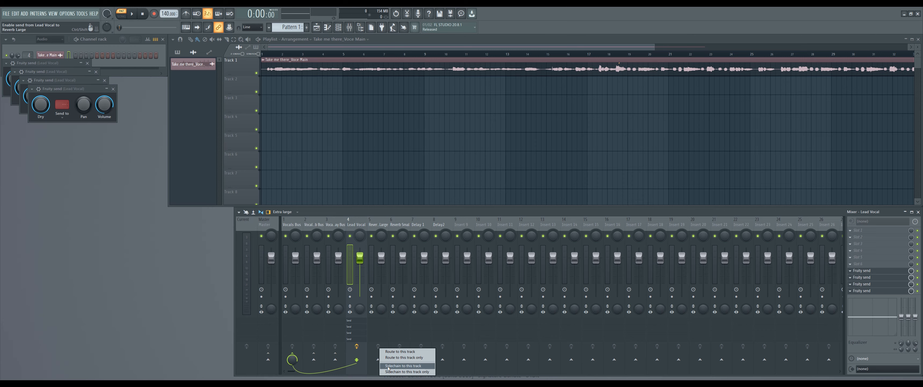
pyautogui.click(388, 366)
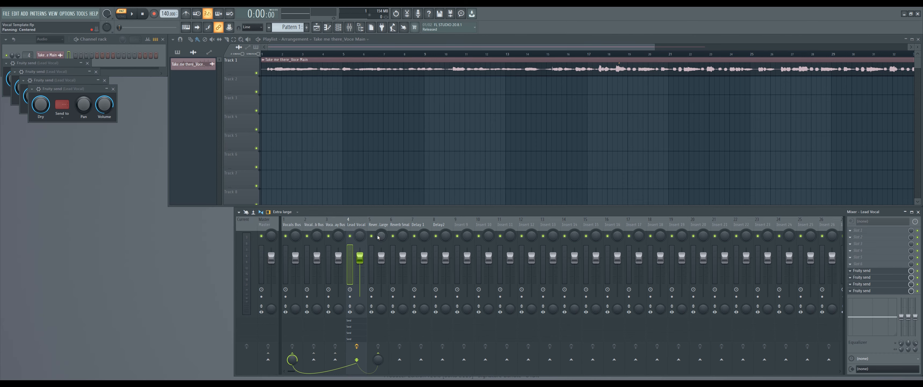
pyautogui.rightClick(400, 359)
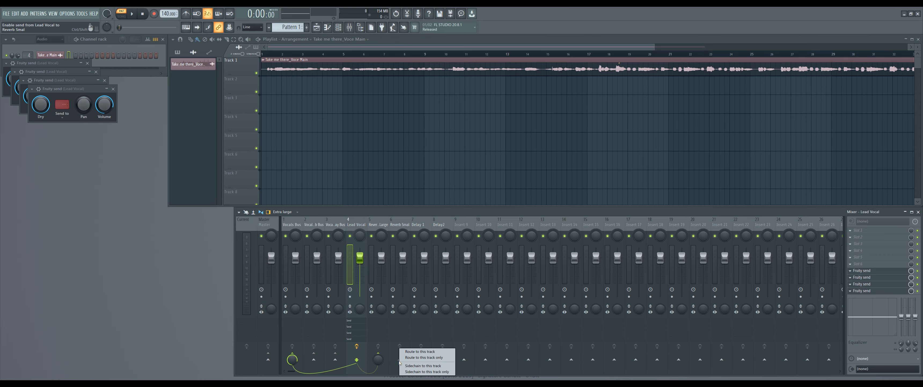
pyautogui.click(438, 366)
pyautogui.rightClick(421, 358)
pyautogui.click(432, 365)
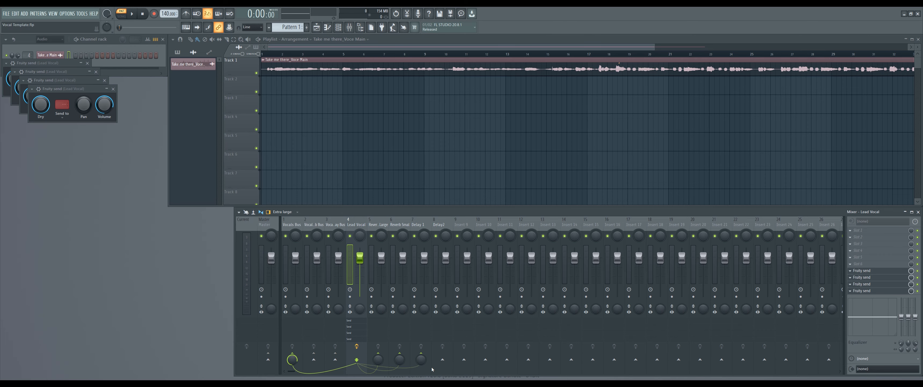
pyautogui.rightClick(442, 359)
pyautogui.click(454, 366)
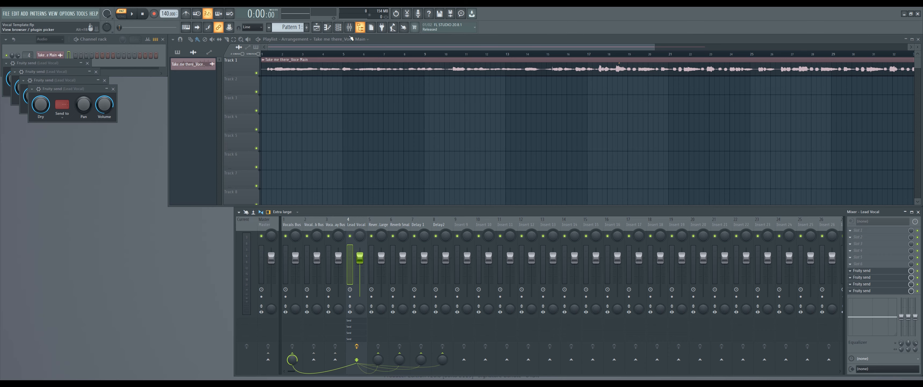
# Play the vocal from 0:05:14 in the playlist to check which mixer tracks receive signal.
pyautogui.click(323, 56)
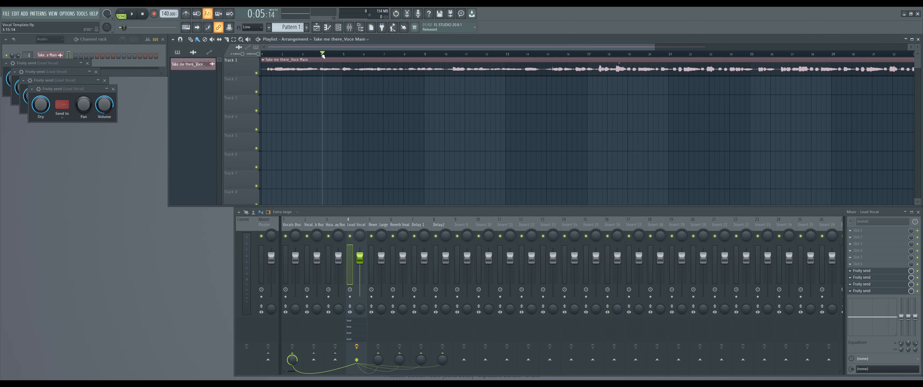
pyautogui.press('space')
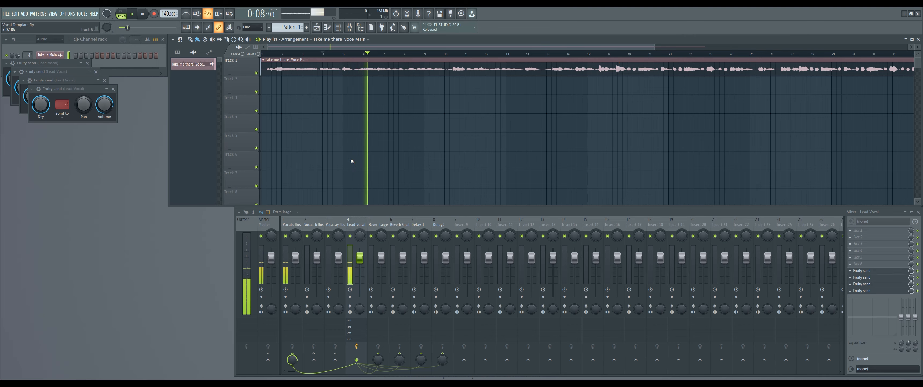
pyautogui.press('space')
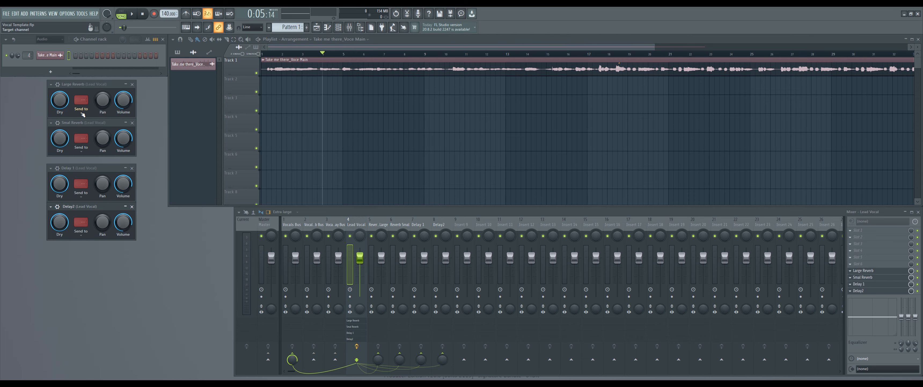
# Target the Large Reverb send at the Reverb Large track and the Smal Reverb send at the Reverb Smal track.
pyautogui.click(82, 113)
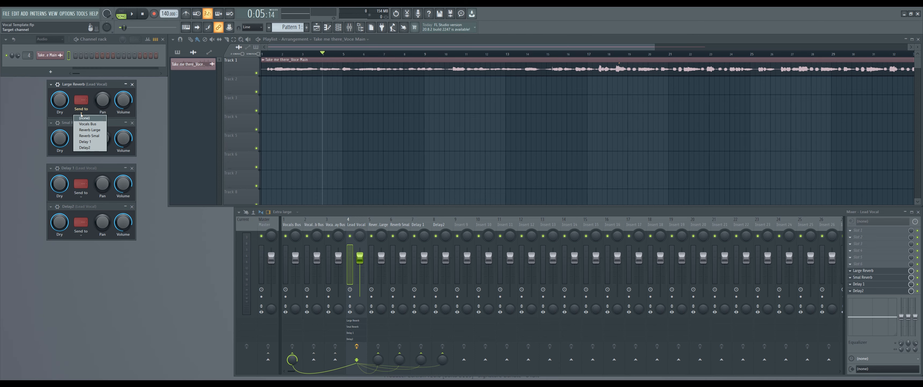
pyautogui.click(91, 131)
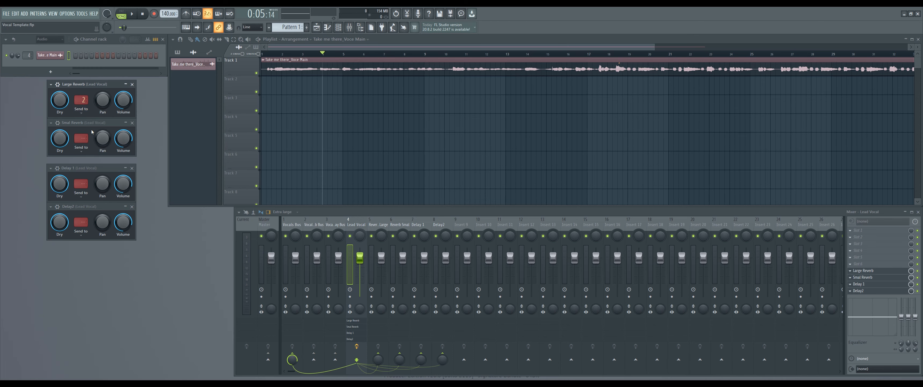
pyautogui.click(83, 152)
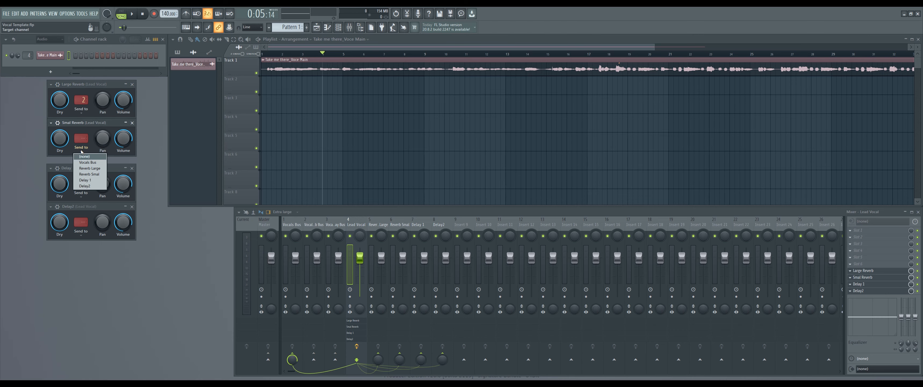
pyautogui.click(93, 175)
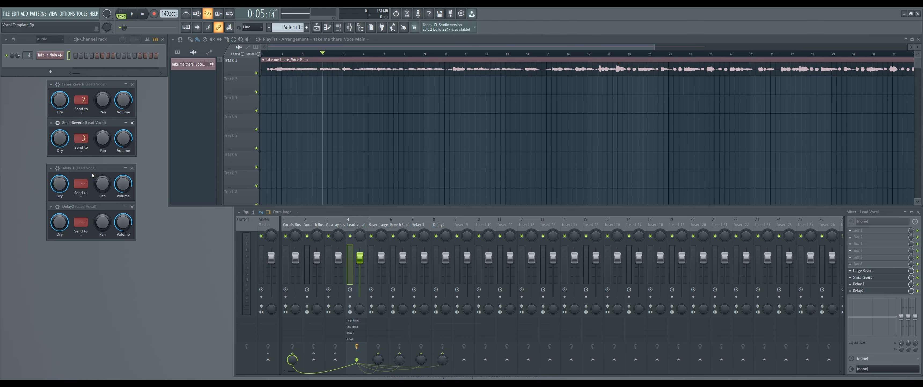
# Target the Delay 1 send at the Delay 1 track and the Delay2 send at the Delay2 track.
pyautogui.click(85, 194)
pyautogui.click(89, 228)
pyautogui.click(83, 237)
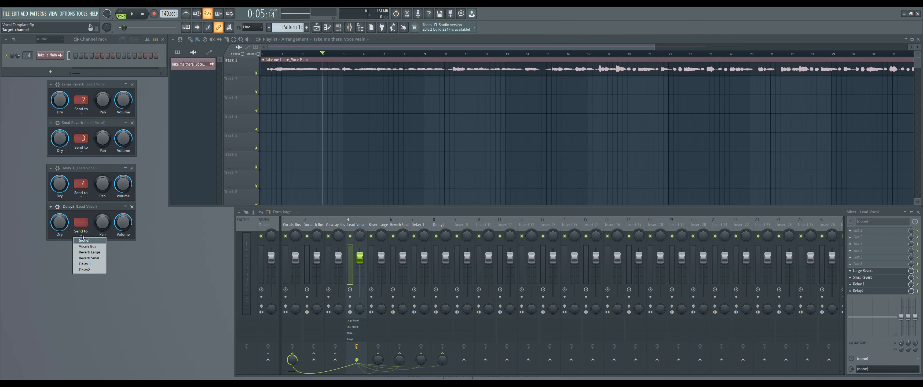
pyautogui.click(84, 270)
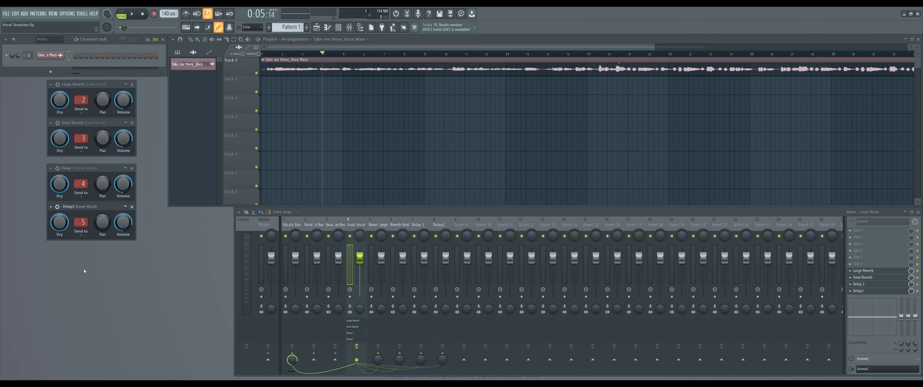
# Correct the name of the Reverb Smal mixer track to Reverb Small.
pyautogui.doubleClick(395, 225)
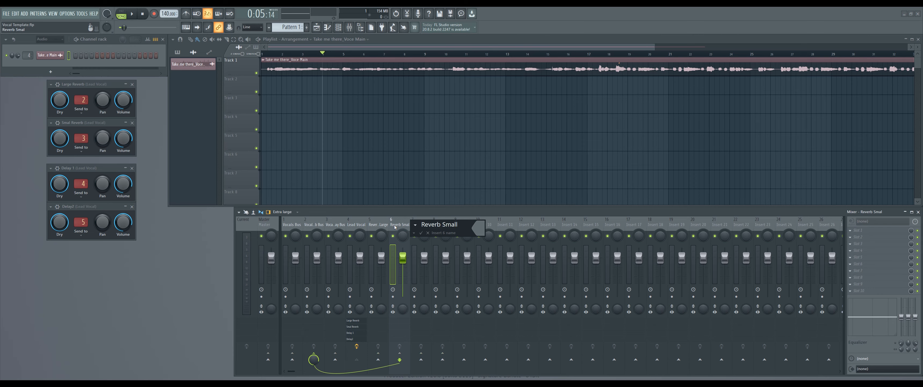
pyautogui.write('l')
pyautogui.press('Return')
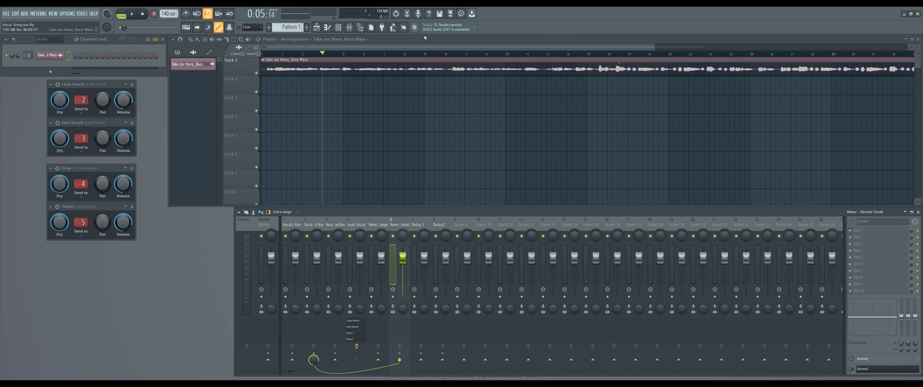
# Play the vocal to check signal on the reverb and delay tracks and their buses, and look at Lead Vocal's routing.
pyautogui.press('space')
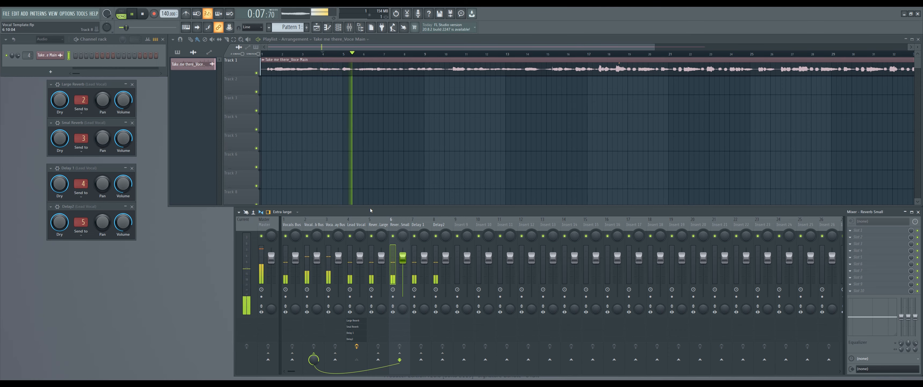
pyautogui.press('space')
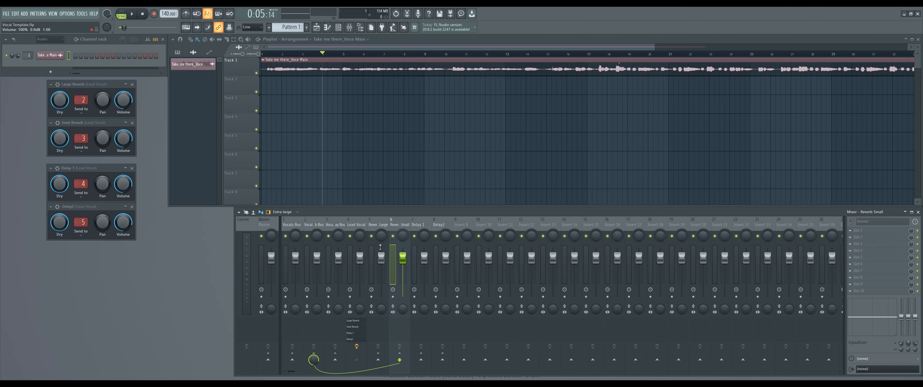
pyautogui.click(360, 226)
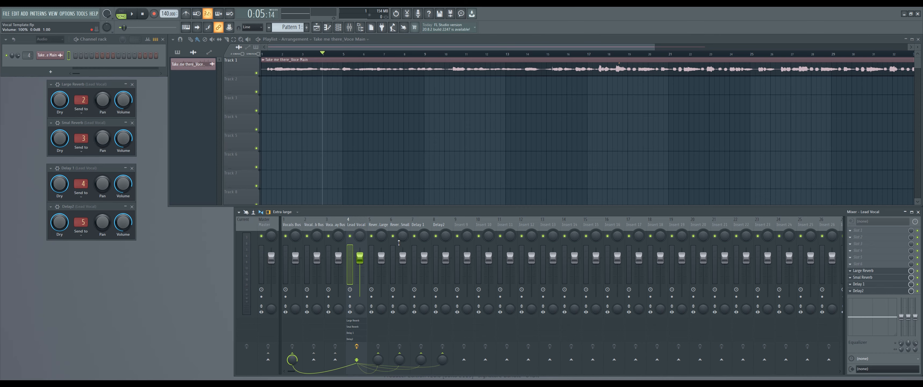
# Mute the Reverb Small, Delay 1 and Delay2 tracks, and load Fruity Reeverb 2 in the first slot of Reverb Large.
pyautogui.click(394, 236)
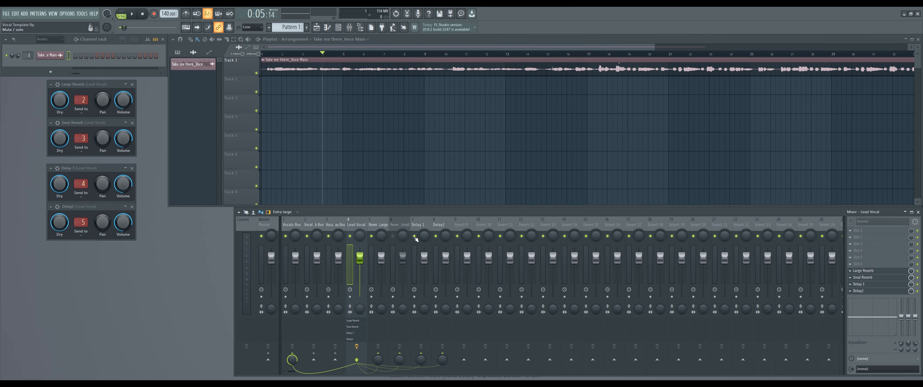
pyautogui.click(375, 225)
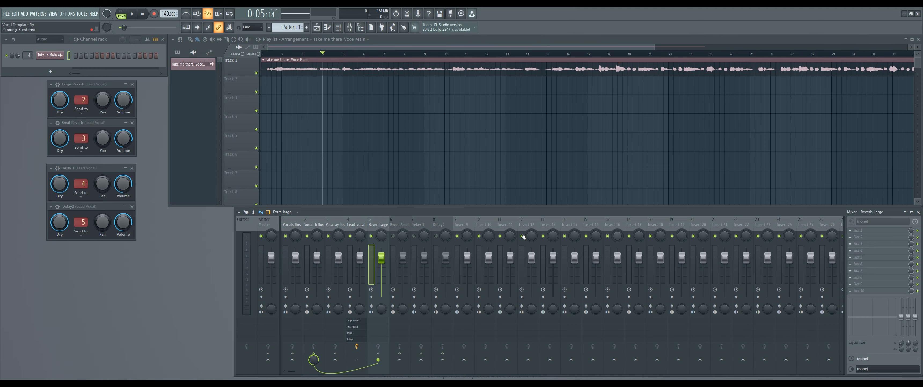
pyautogui.click(851, 230)
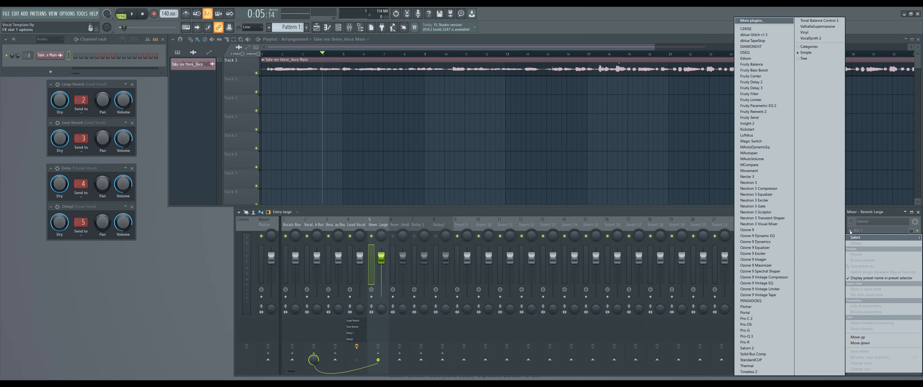
pyautogui.click(772, 111)
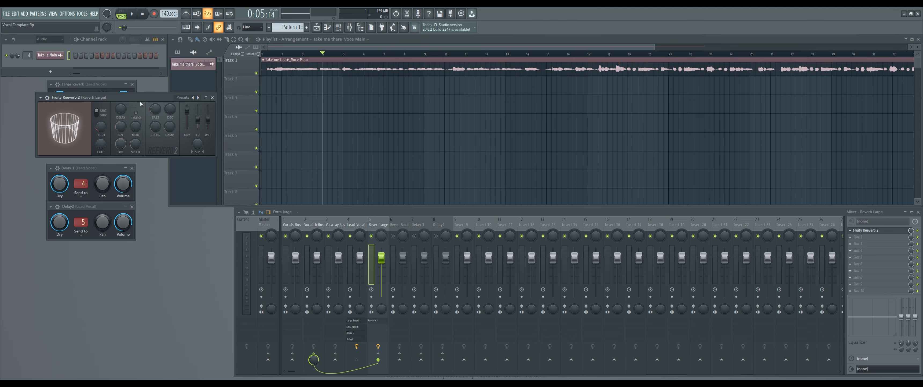
pyautogui.moveTo(140, 98); pyautogui.dragTo(334, 126)
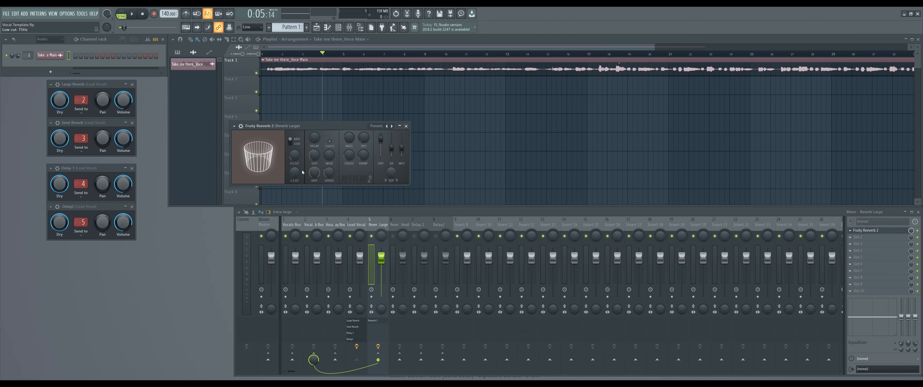
# Set Fruity Reeverb 2's low cut to about 304 Hz and shape a larger room for the Reverb Large track.
pyautogui.moveTo(294, 173); pyautogui.dragTo(294, 168)
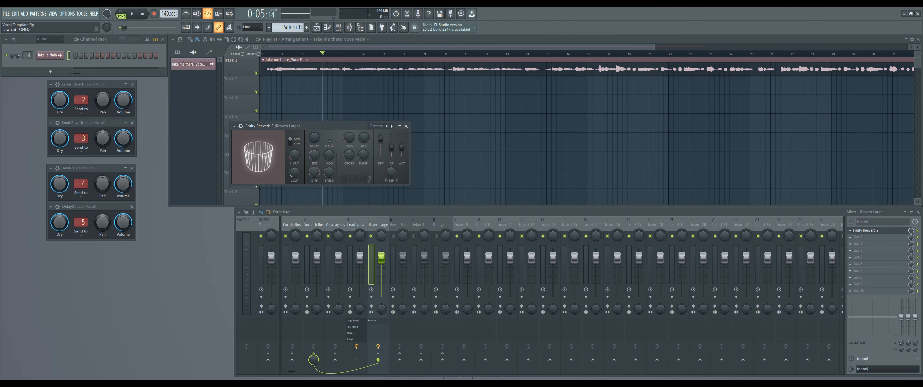
pyautogui.moveTo(293, 158); pyautogui.dragTo(315, 143)
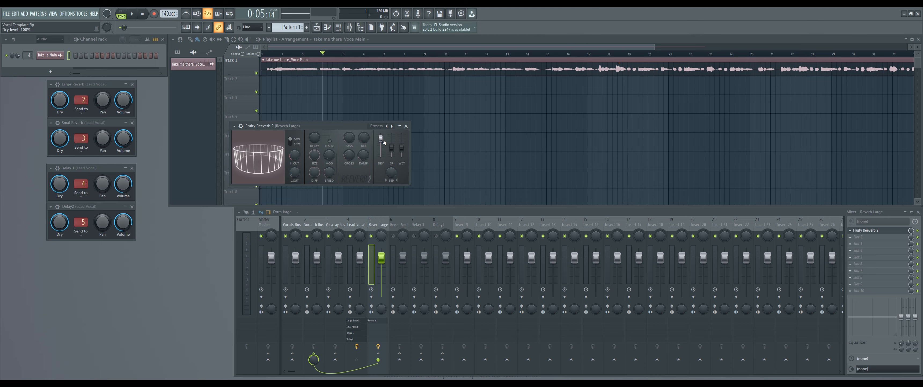
# Lower Fruity Reeverb 2's dry level to minimum and set its wet level to 69% while auditioning with Lead Vocal muted.
pyautogui.moveTo(381, 142); pyautogui.dragTo(381, 156)
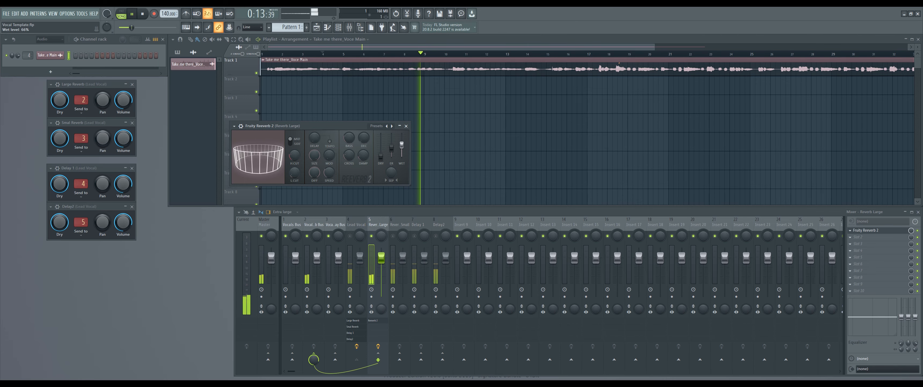
pyautogui.press('space')
pyautogui.moveTo(403, 145); pyautogui.dragTo(403, 144)
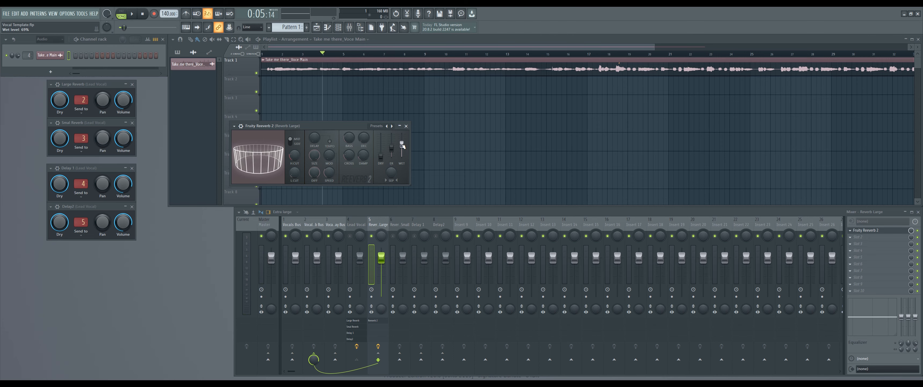
# Raise Fruity Reeverb 2's wet level on the Reverb Large track, and unmute the Lead Vocal track.
pyautogui.moveTo(403, 145); pyautogui.dragTo(402, 137)
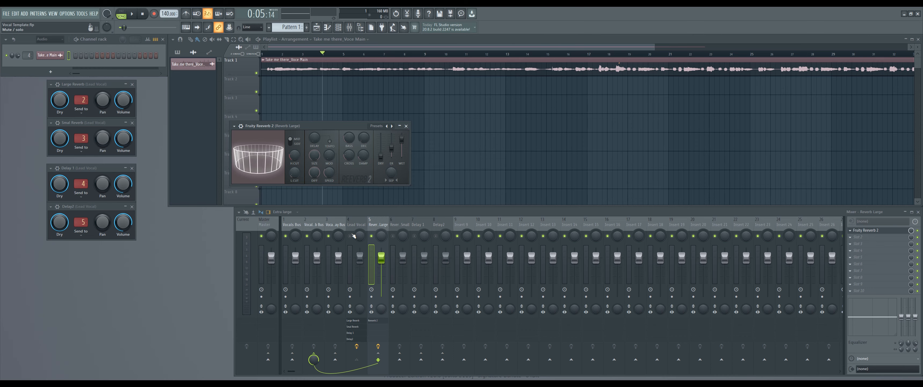
pyautogui.click(406, 126)
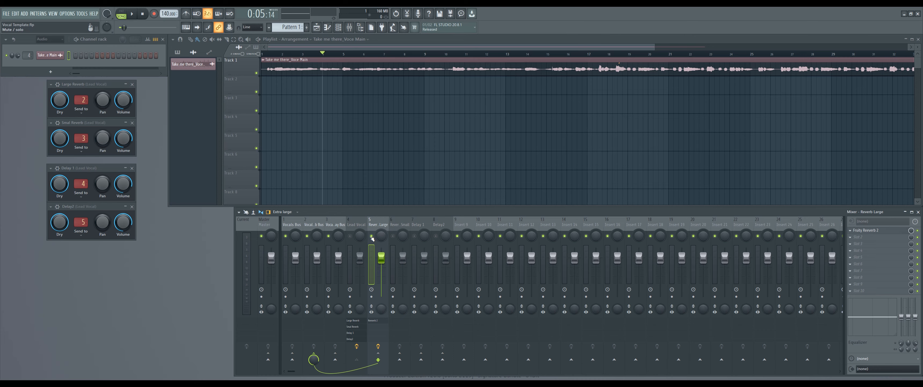
pyautogui.click(350, 236)
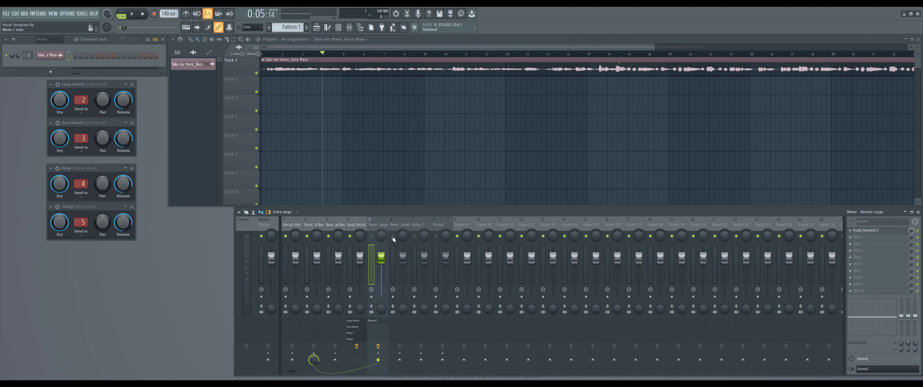
# Mute Reverb Large, unmute Reverb Small, and load Fruity Reeverb 2 in the first effect slot of Reverb Small.
pyautogui.click(393, 236)
pyautogui.click(397, 247)
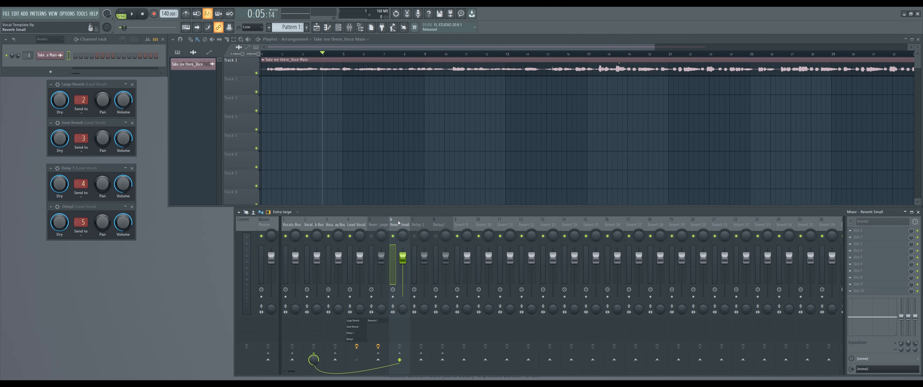
pyautogui.click(851, 232)
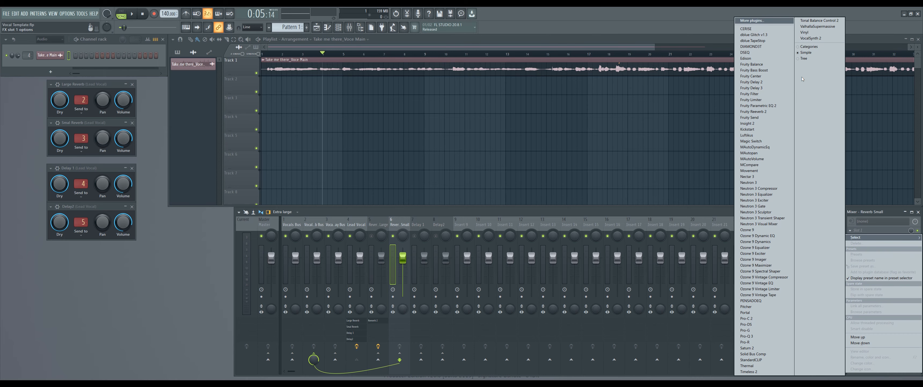
pyautogui.click(774, 112)
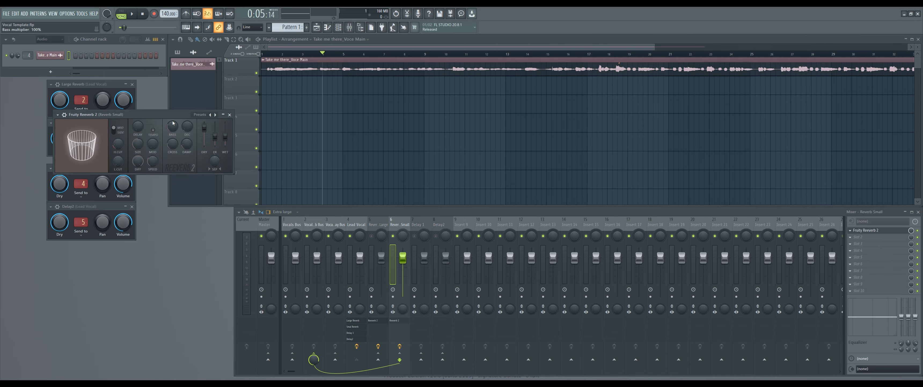
# Reduce the room size in Reverb Small's Fruity Reeverb 2, lower its dry level to minimum and set its wet level to 69%.
pyautogui.moveTo(301, 163); pyautogui.dragTo(373, 127)
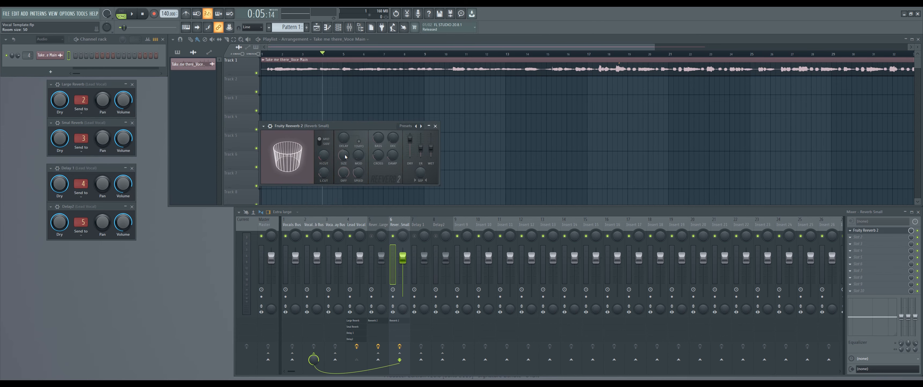
pyautogui.moveTo(345, 157); pyautogui.dragTo(345, 170)
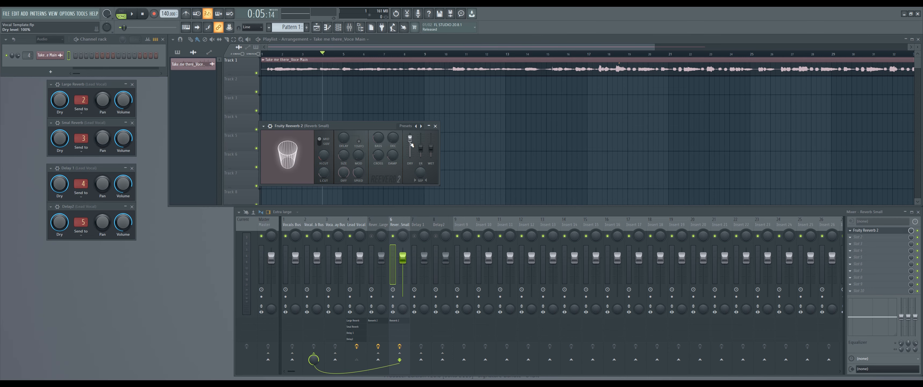
pyautogui.moveTo(410, 139); pyautogui.dragTo(410, 157)
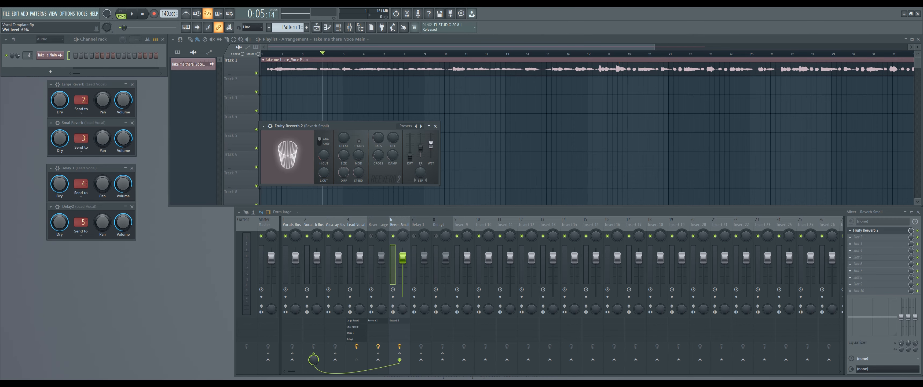
pyautogui.click(435, 126)
# Mute Reverb Small, unmute Delay 1, and load Fruity Delay 2 in the first effect slot of Delay 1.
pyautogui.click(393, 236)
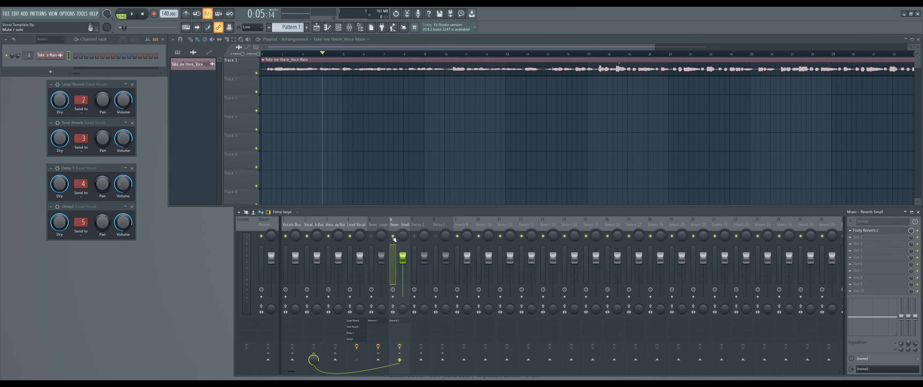
pyautogui.click(414, 235)
pyautogui.click(418, 233)
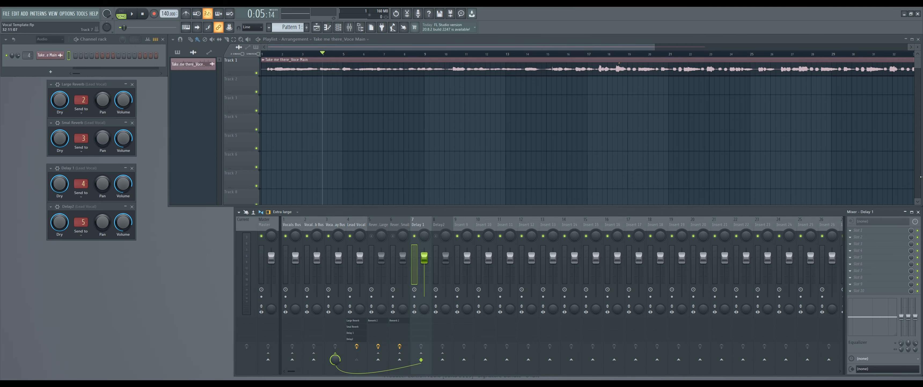
pyautogui.click(851, 231)
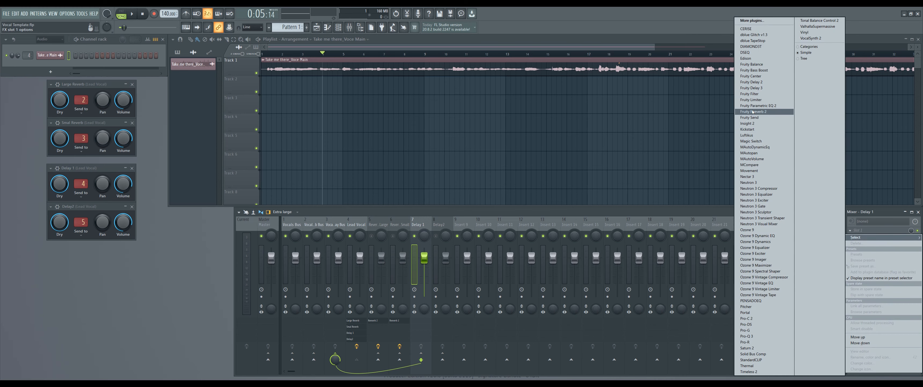
pyautogui.click(761, 82)
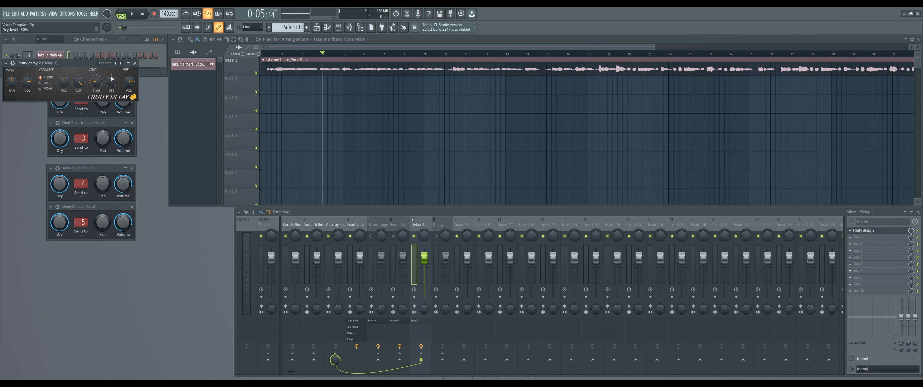
# Set Fruity Delay 2 to ping pong feedback, pan its input left and set the cutoff frequency to 84% while auditioning the vocal.
pyautogui.moveTo(436, 132); pyautogui.dragTo(436, 138)
pyautogui.click(391, 162)
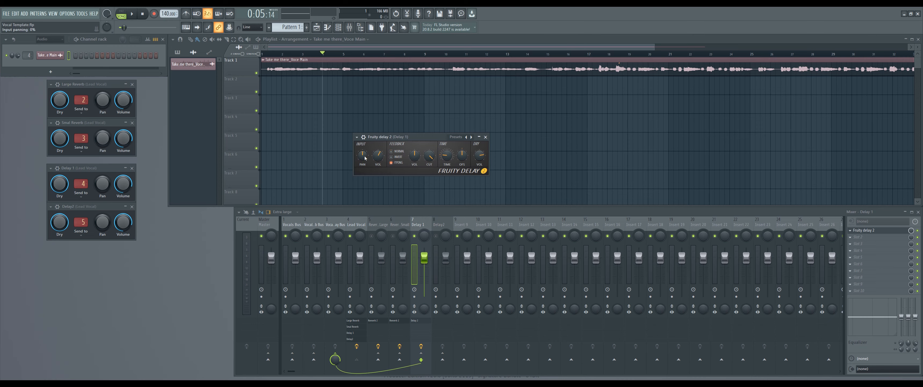
pyautogui.press('space')
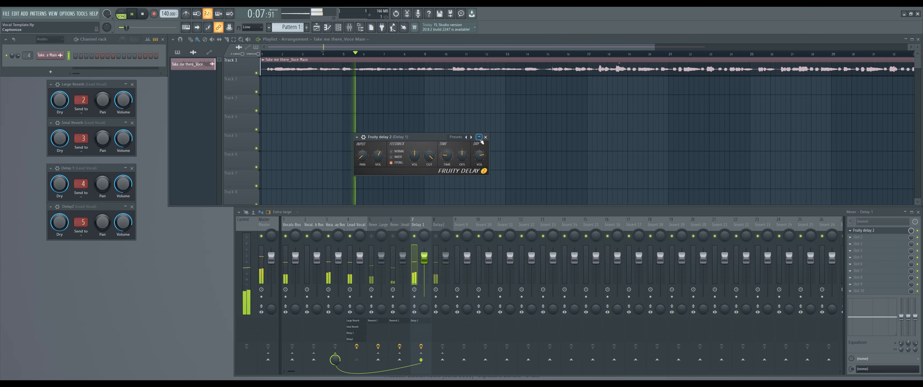
pyautogui.press('space')
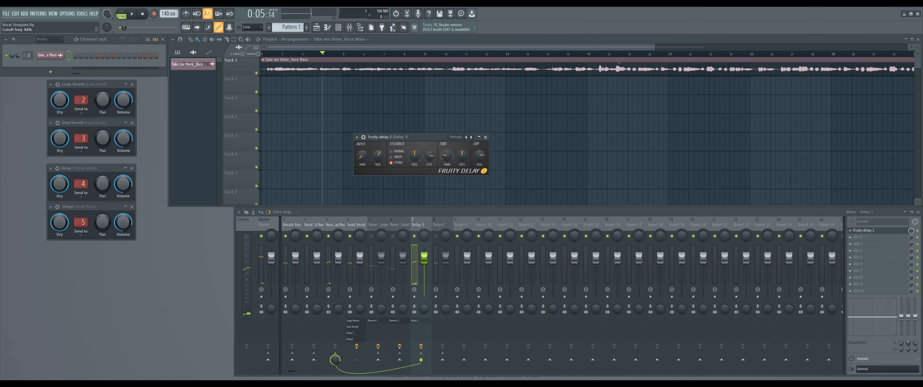
pyautogui.click(487, 136)
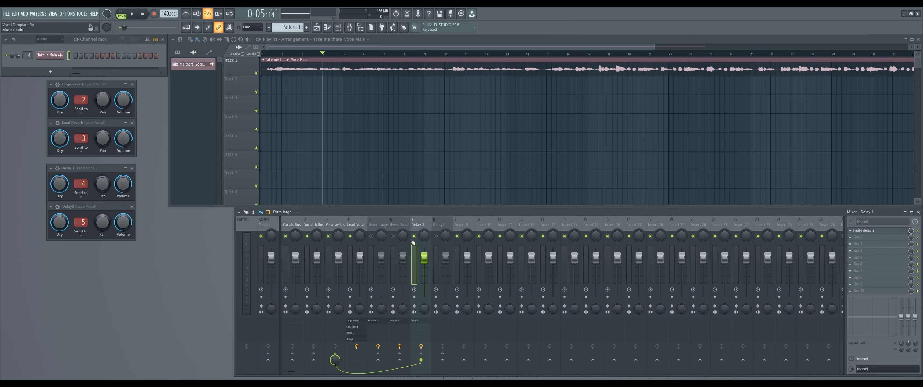
# Mute Delay 1, unmute Delay2, and load Fruity Delay 3 in the first effect slot of Delay2.
pyautogui.click(439, 225)
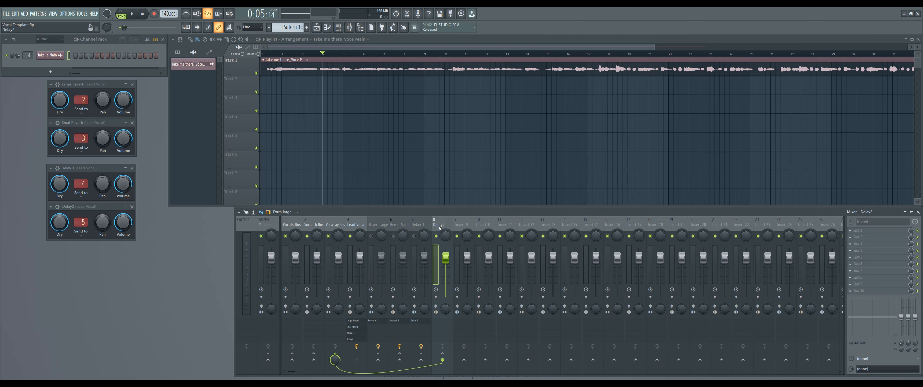
pyautogui.click(860, 230)
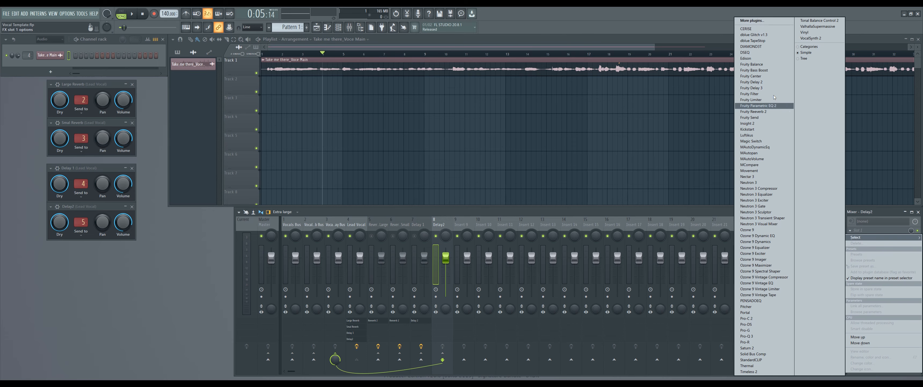
pyautogui.click(771, 88)
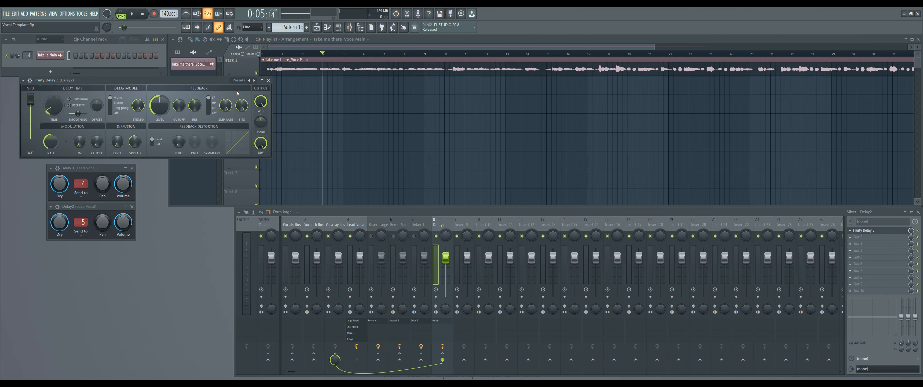
pyautogui.moveTo(215, 80); pyautogui.dragTo(295, 99)
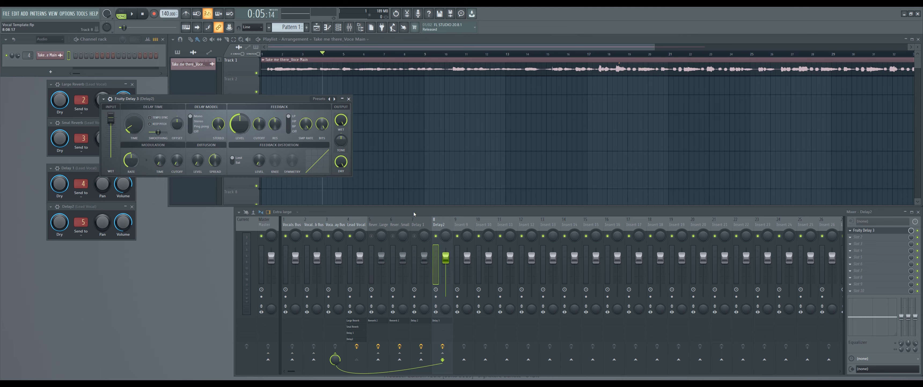
# Reopen Fruity Delay 2 on the Delay 1 track and set its dry level to 0%.
pyautogui.click(417, 224)
pyautogui.click(864, 230)
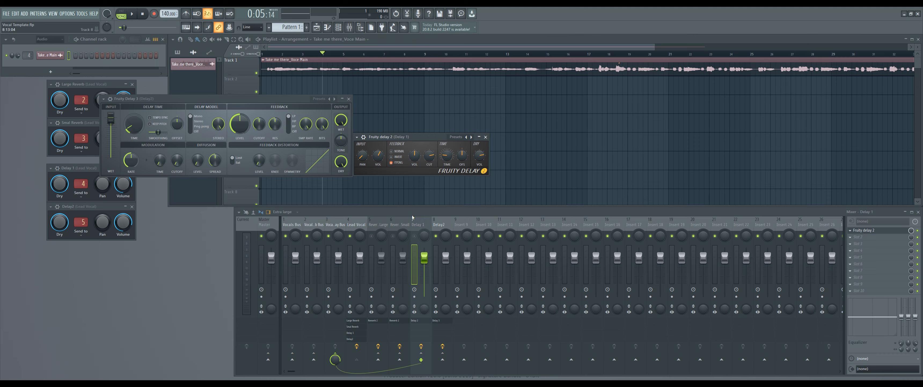
pyautogui.click(394, 235)
pyautogui.moveTo(479, 156); pyautogui.dragTo(480, 186)
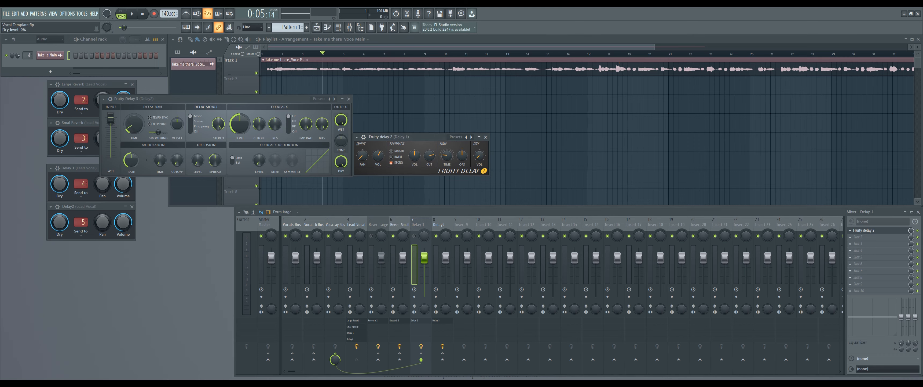
pyautogui.click(486, 137)
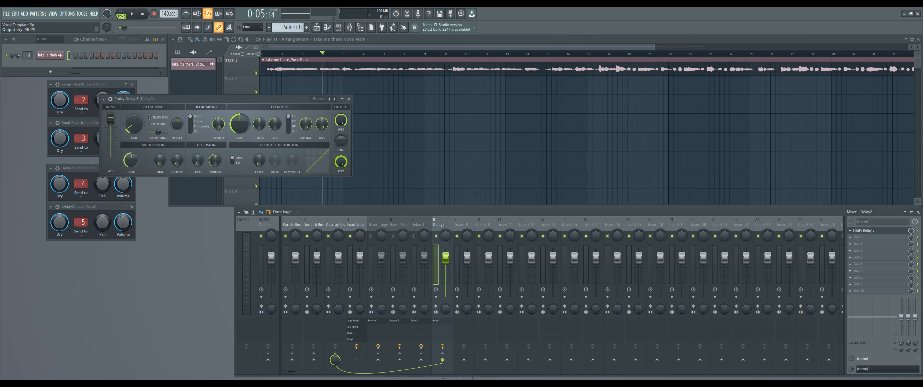
# Lower Fruity Delay 3's dry output to minimum on Delay2, and try its presets during playback, choosing Bandpass.
pyautogui.moveTo(297, 106); pyautogui.dragTo(292, 134)
pyautogui.press('space')
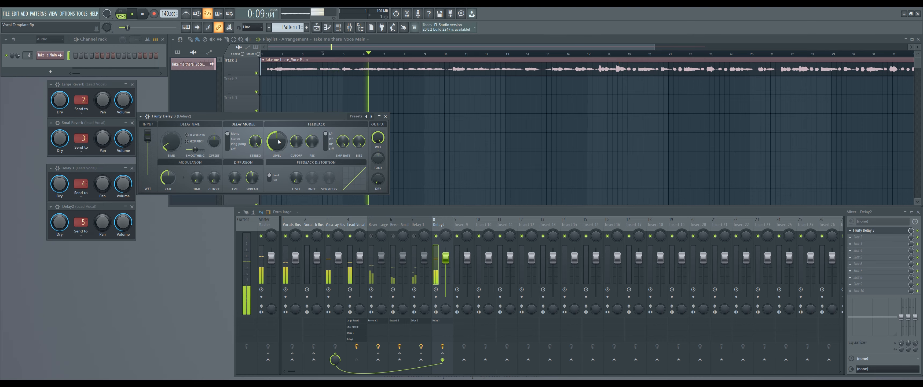
pyautogui.click(371, 116)
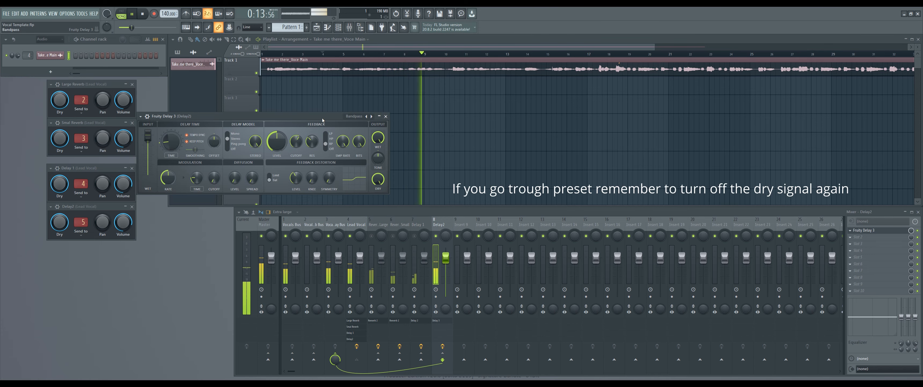
pyautogui.moveTo(313, 117); pyautogui.dragTo(346, 121)
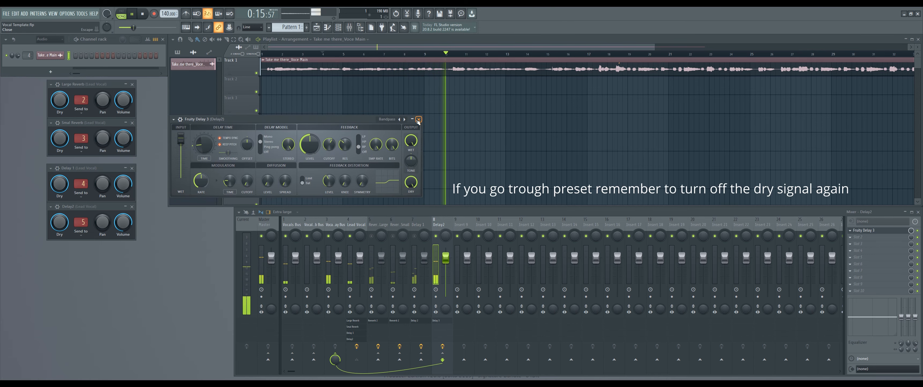
pyautogui.click(415, 121)
pyautogui.press('space')
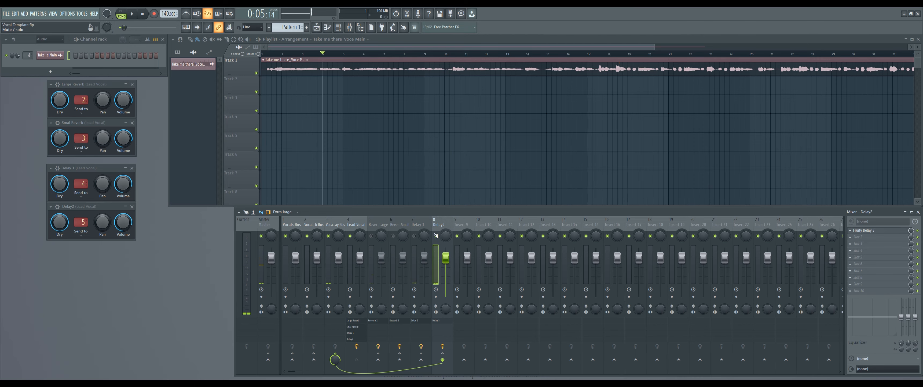
# Unmute all the reverb and delay tracks and play the vocal to hear the effects together.
pyautogui.click(376, 225)
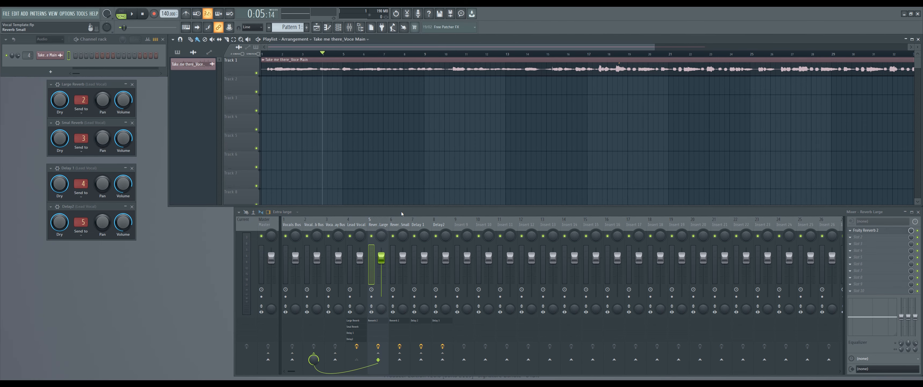
pyautogui.press('space')
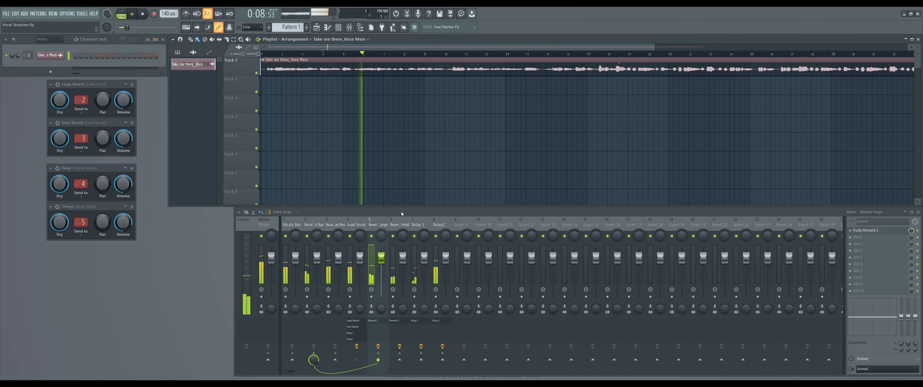
pyautogui.press('space')
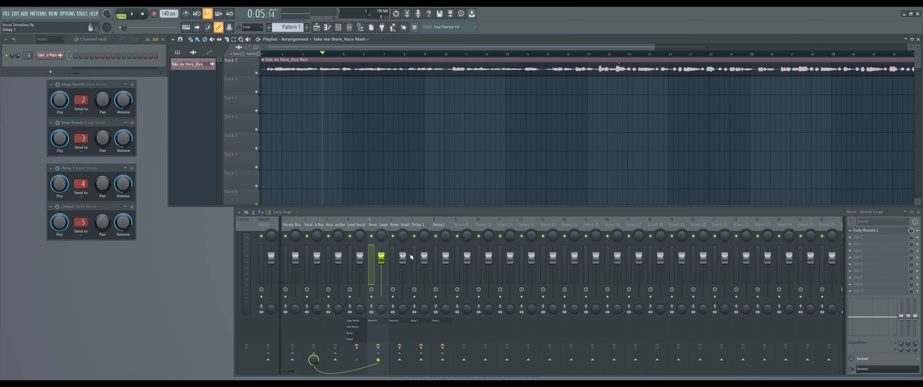
# Mute the effect tracks and pull their faders down, and during playback unmute each one while balancing its volume below the lead vocal.
pyautogui.click(436, 236)
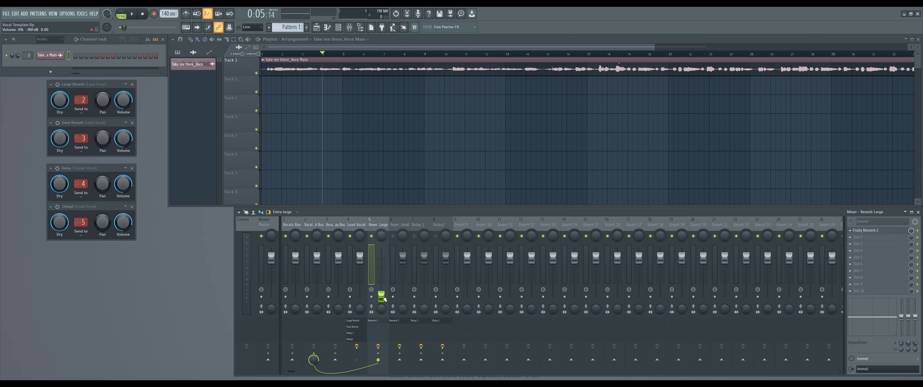
pyautogui.press('space')
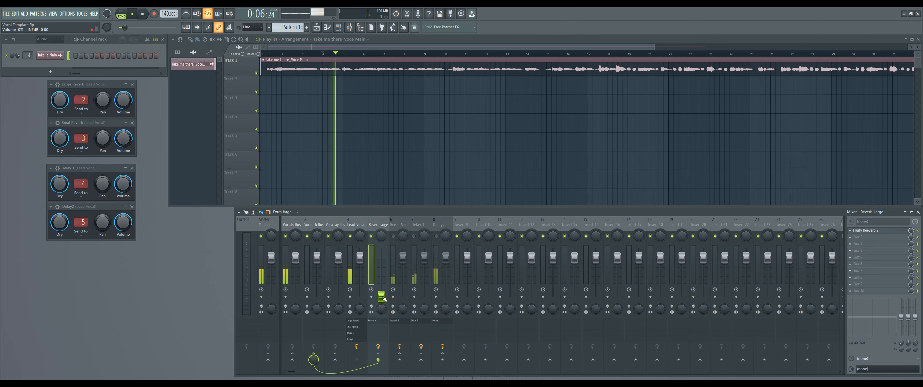
pyautogui.moveTo(381, 296); pyautogui.dragTo(402, 272)
pyautogui.click(393, 236)
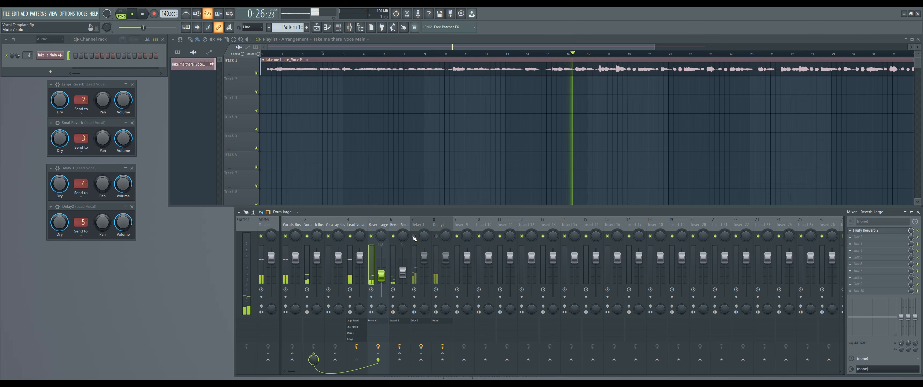
pyautogui.moveTo(427, 258); pyautogui.dragTo(449, 284)
pyautogui.press('space')
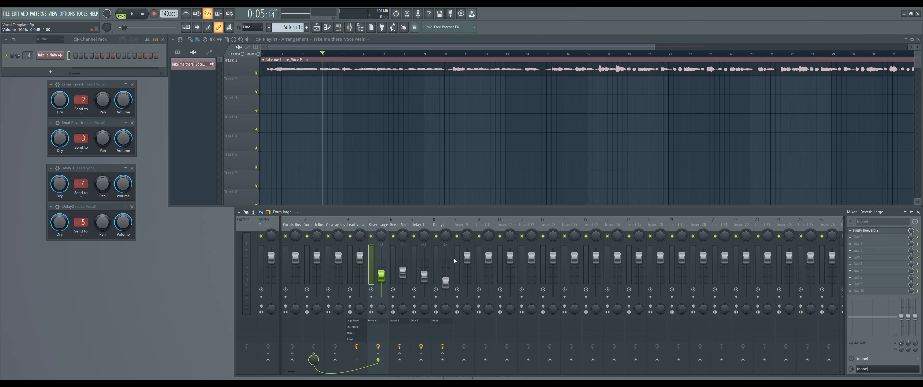
# Mute Reverb Small, Delay 1 and Delay2, and add a Fruity Limiter after the reverb on the Reverb Large track.
pyautogui.click(393, 236)
pyautogui.click(414, 236)
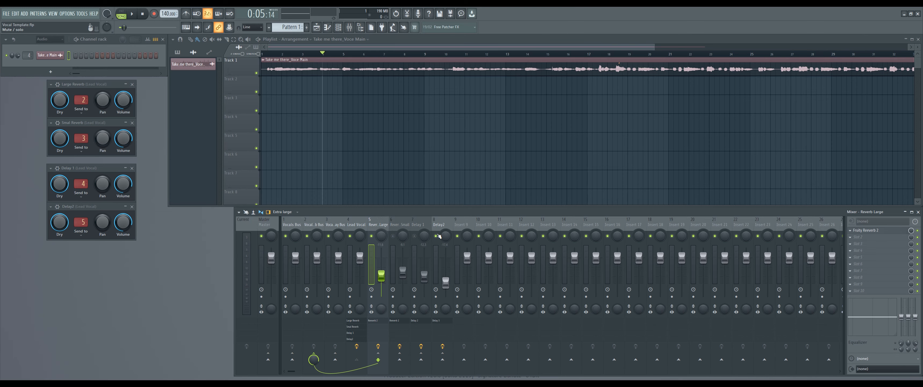
pyautogui.click(437, 236)
pyautogui.click(851, 238)
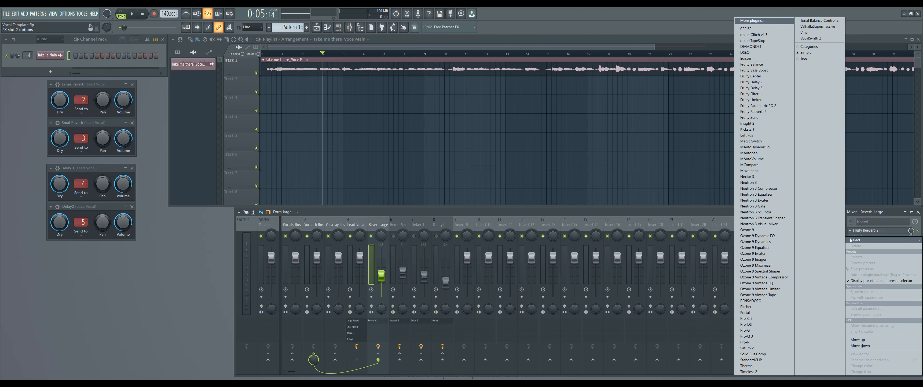
pyautogui.click(766, 101)
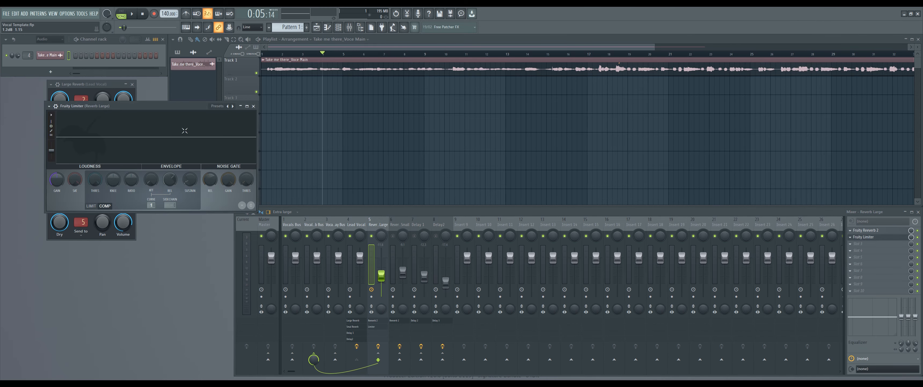
pyautogui.moveTo(179, 108); pyautogui.dragTo(535, 164)
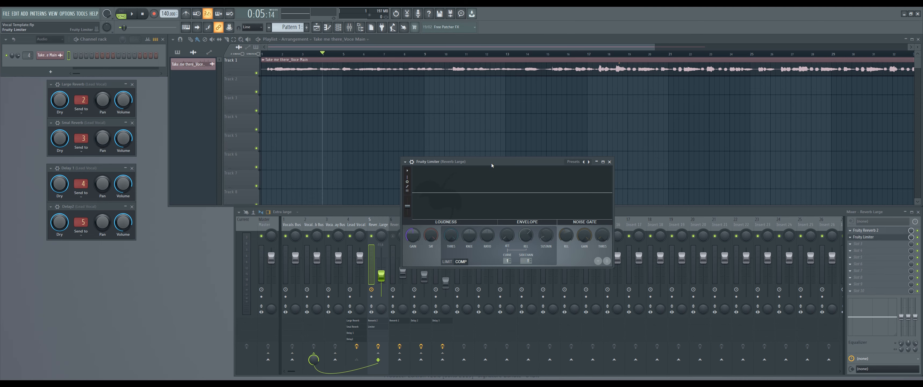
pyautogui.moveTo(491, 164); pyautogui.dragTo(518, 159)
# During playback, lower the Reverb Large compressor's threshold to -43.6 dB and adjust its ratio and release time.
pyautogui.press('space')
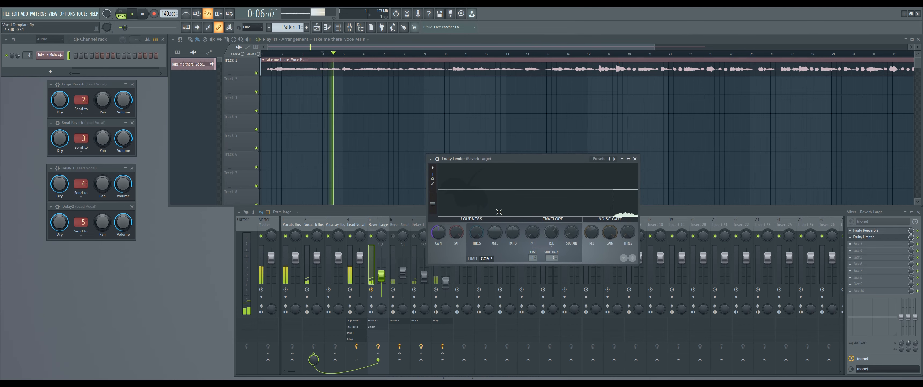
pyautogui.moveTo(477, 233); pyautogui.dragTo(477, 260)
pyautogui.moveTo(513, 232); pyautogui.dragTo(476, 243)
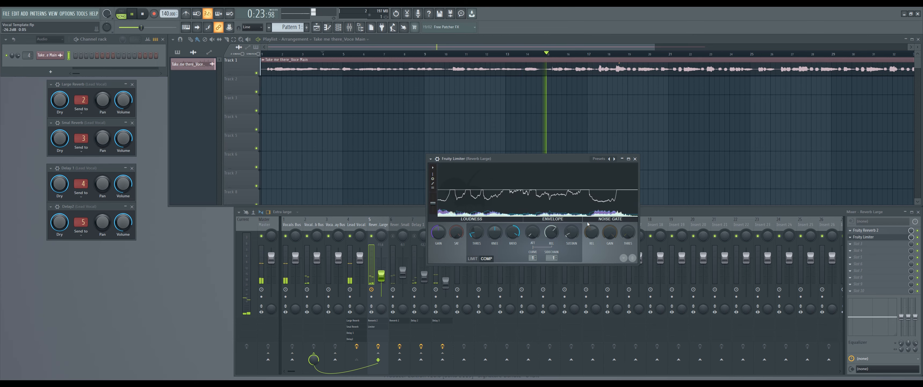
pyautogui.moveTo(551, 231); pyautogui.dragTo(551, 253)
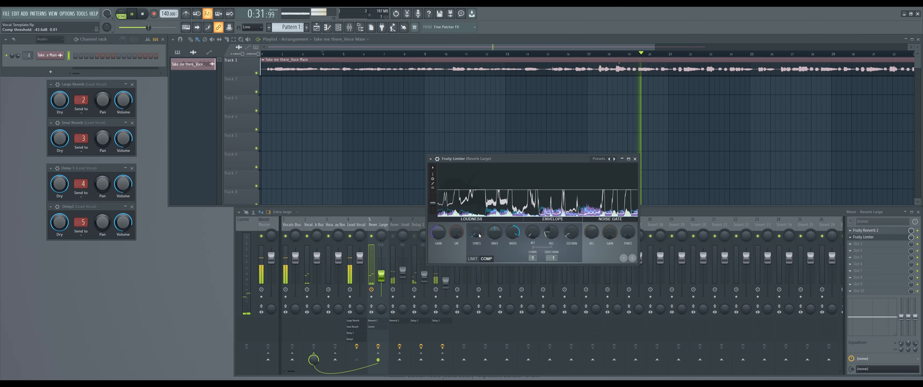
pyautogui.press('space')
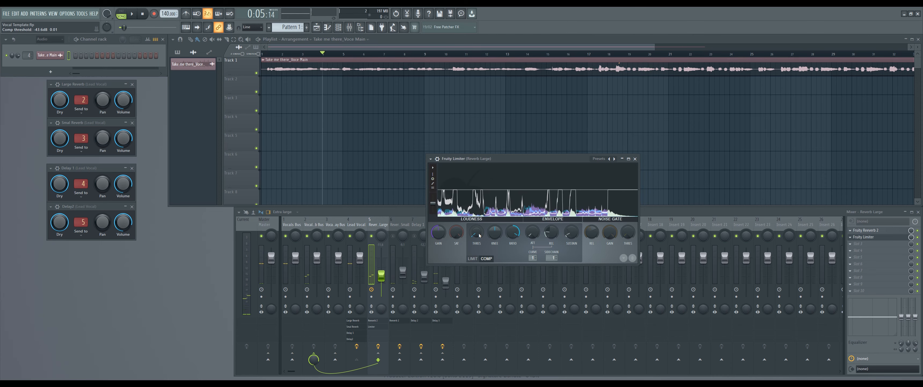
# Replay the vocal and refine the Reverb Large compressor's ratio and release, setting its threshold to about -25.6 dB.
pyautogui.press('space')
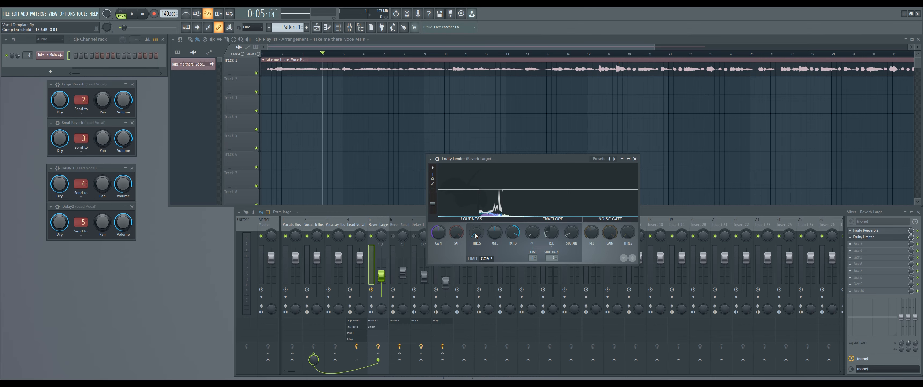
pyautogui.press('space')
pyautogui.moveTo(476, 235); pyautogui.dragTo(477, 228)
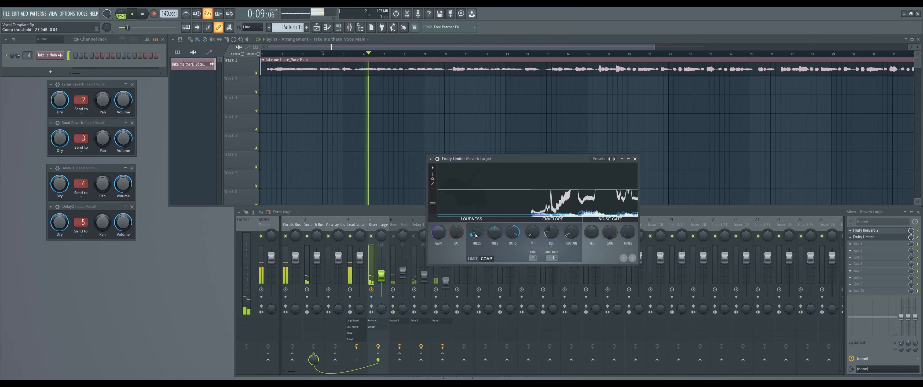
pyautogui.moveTo(513, 235); pyautogui.dragTo(513, 240)
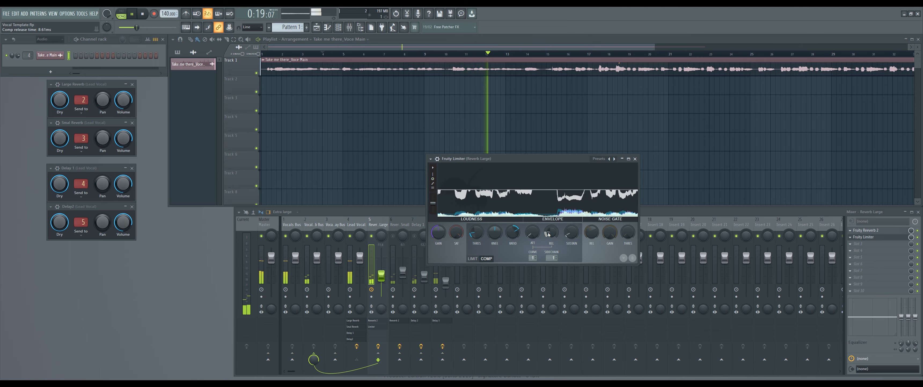
pyautogui.moveTo(548, 235); pyautogui.dragTo(549, 232)
pyautogui.moveTo(476, 232); pyautogui.dragTo(471, 240)
pyautogui.press('space')
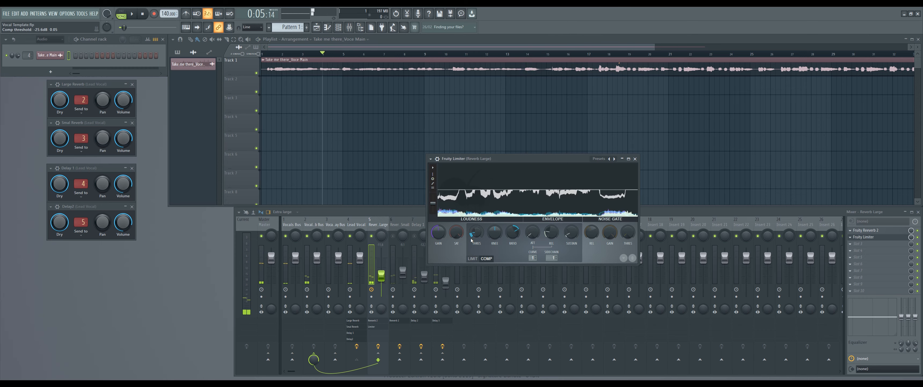
pyautogui.click(635, 158)
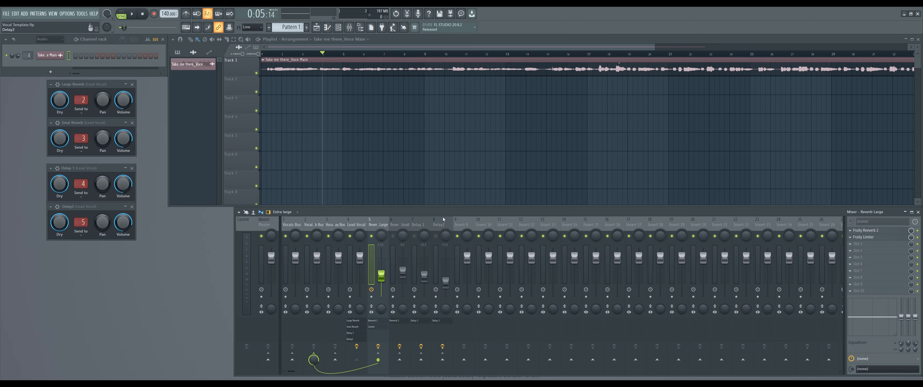
# Unmute Reverb Small and copy the configured Fruity Limiter from Reverb Large to the Vocal Delay Bus.
pyautogui.click(393, 236)
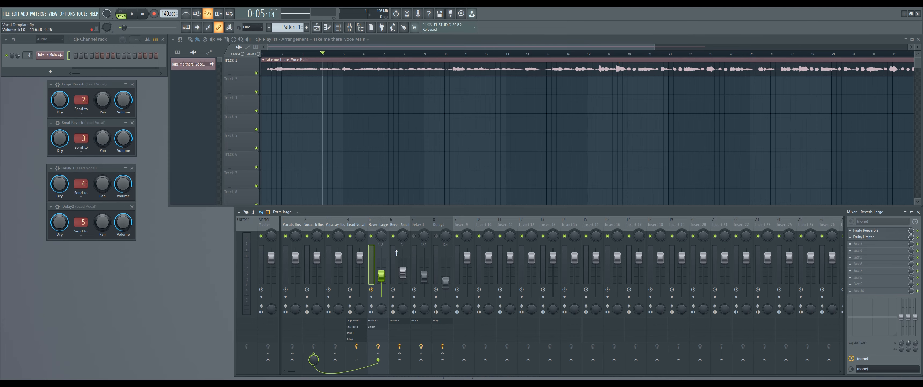
pyautogui.moveTo(854, 239); pyautogui.dragTo(463, 265)
pyautogui.moveTo(418, 225); pyautogui.dragTo(431, 225)
pyautogui.moveTo(424, 224); pyautogui.dragTo(406, 226)
pyautogui.moveTo(336, 224); pyautogui.dragTo(336, 224)
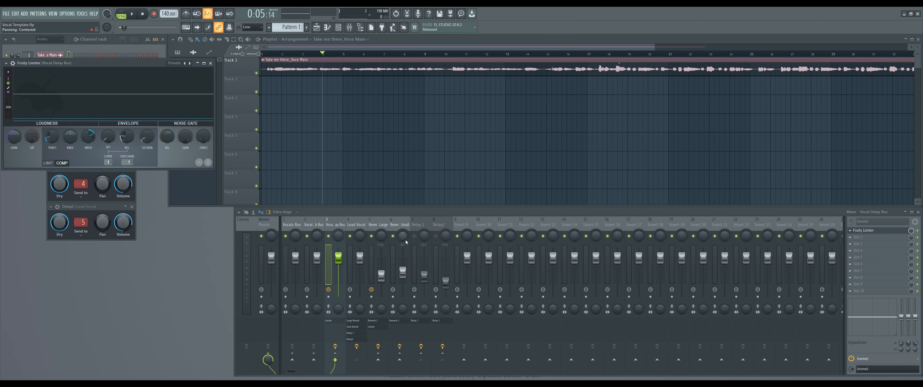
# Unmute Delay 1 and Delay2, and mute the vocal reverb bus to isolate the delays.
pyautogui.click(414, 237)
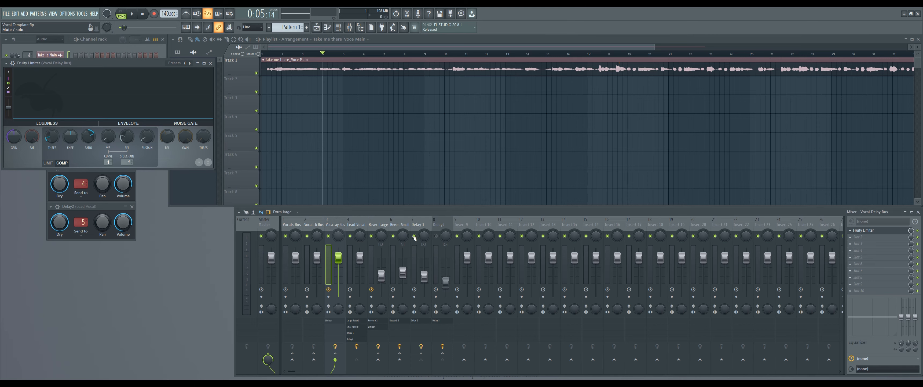
pyautogui.click(437, 236)
pyautogui.click(307, 235)
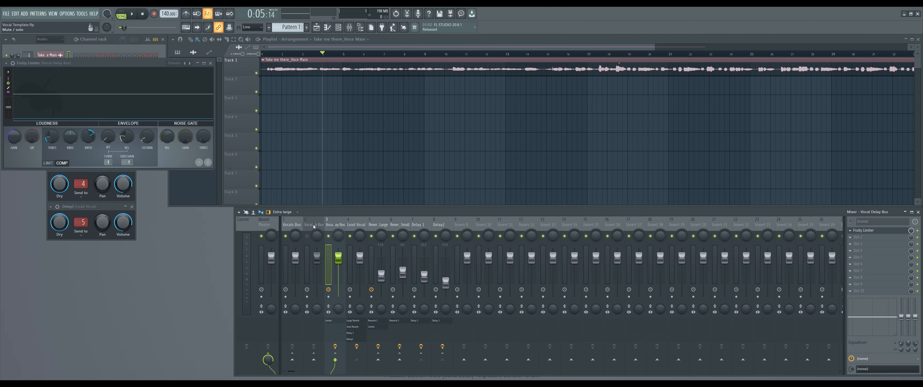
# Play the vocal and fine-tune the Vocal Delay Bus limiter's compression threshold until it ducks the delays only lightly.
pyautogui.press('space')
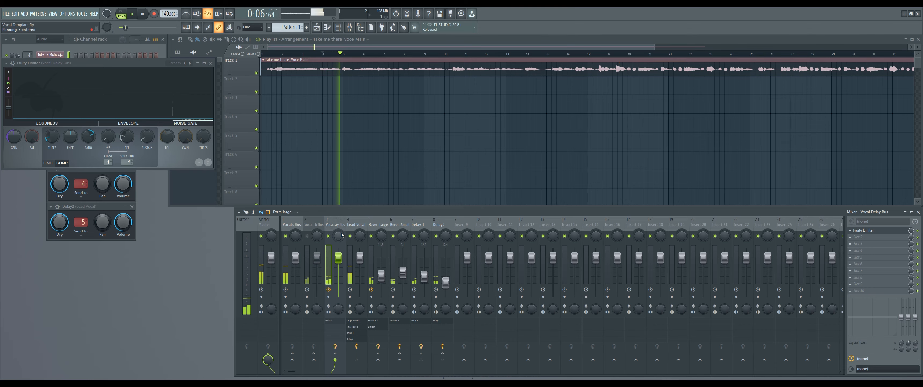
pyautogui.moveTo(150, 64); pyautogui.dragTo(491, 92)
pyautogui.moveTo(400, 170); pyautogui.dragTo(401, 225)
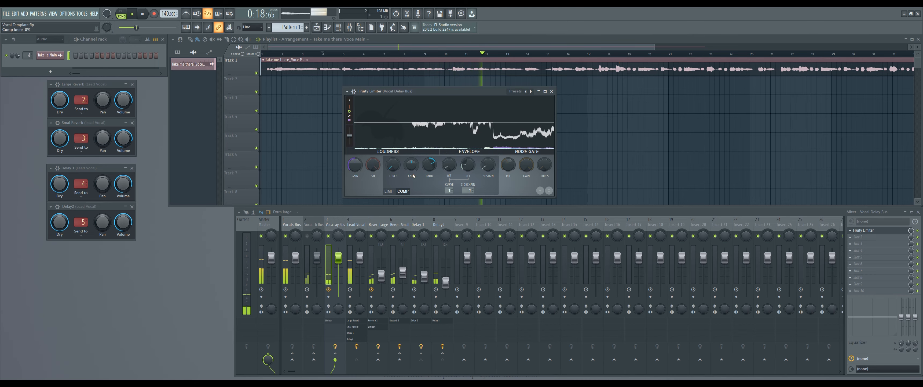
pyautogui.moveTo(394, 166); pyautogui.dragTo(397, 169)
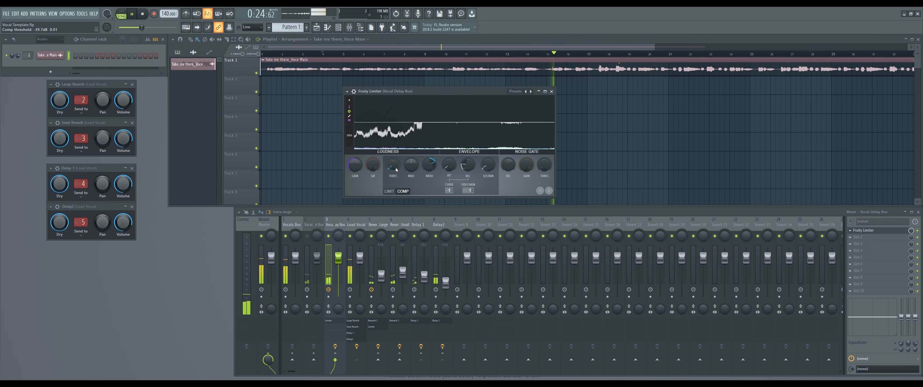
pyautogui.moveTo(396, 168); pyautogui.dragTo(430, 167)
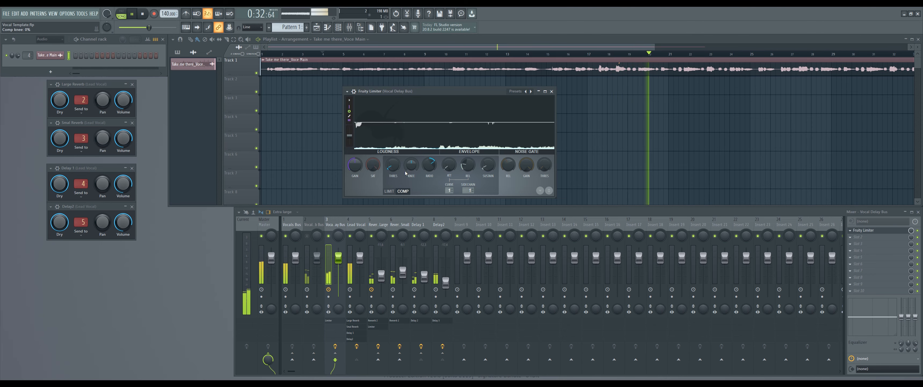
pyautogui.press('space')
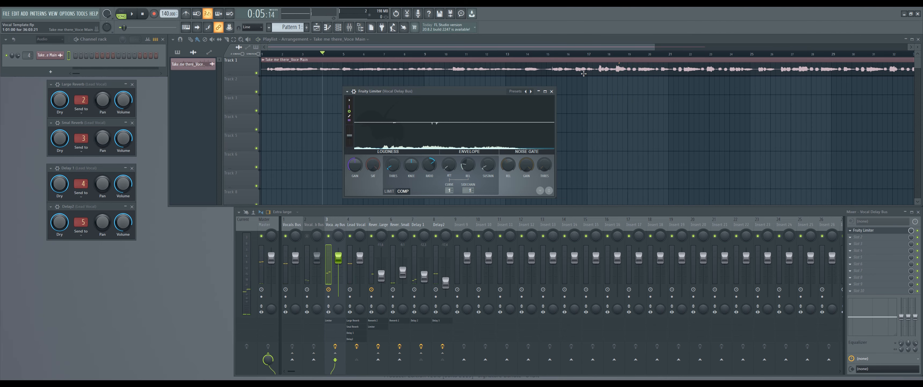
pyautogui.click(552, 91)
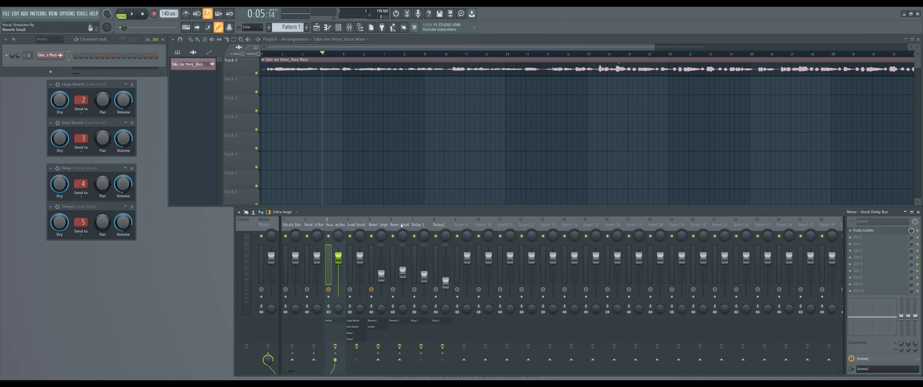
pyautogui.click(378, 225)
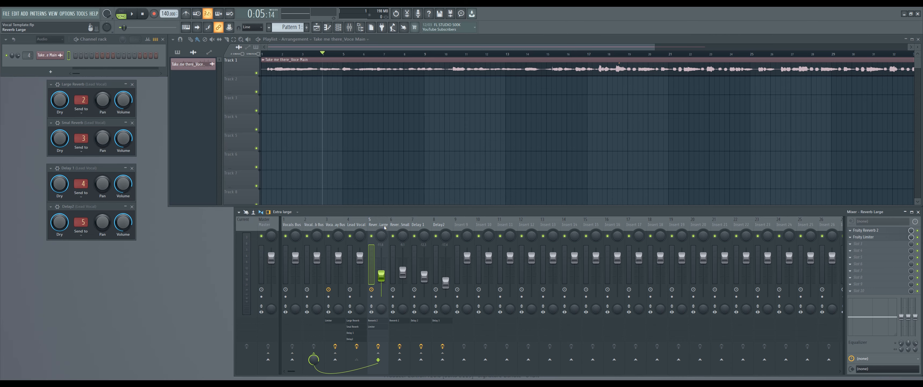
pyautogui.click(439, 225)
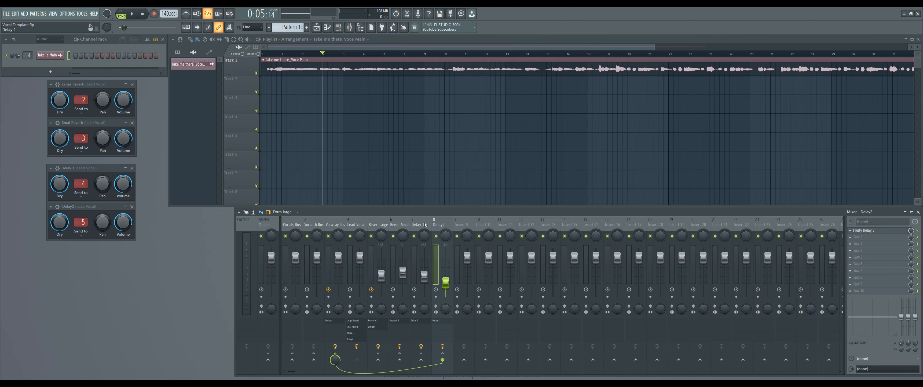
pyautogui.click(426, 224)
pyautogui.click(402, 227)
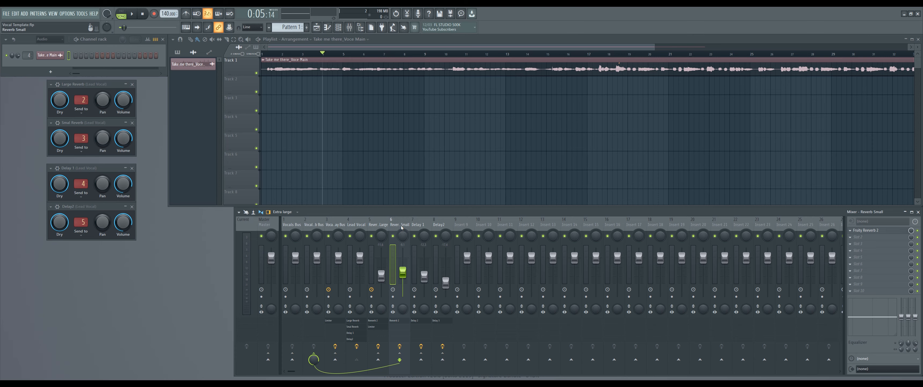
pyautogui.click(378, 227)
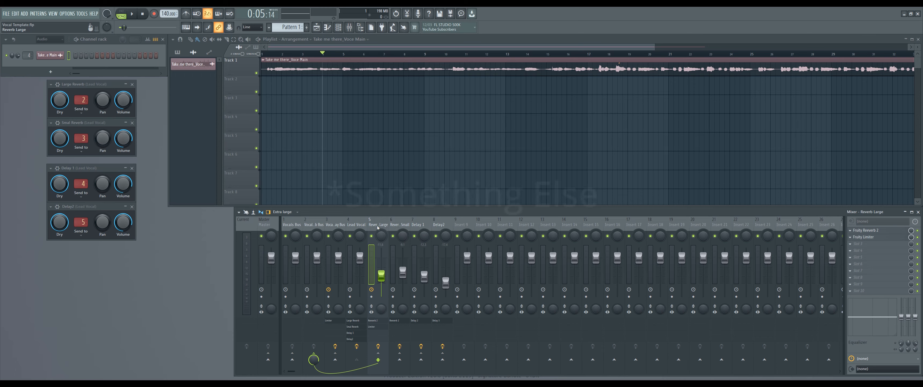
# Add Fruity Parametric EQ 2 ahead of the sends on the Lead Vocal track.
pyautogui.click(359, 225)
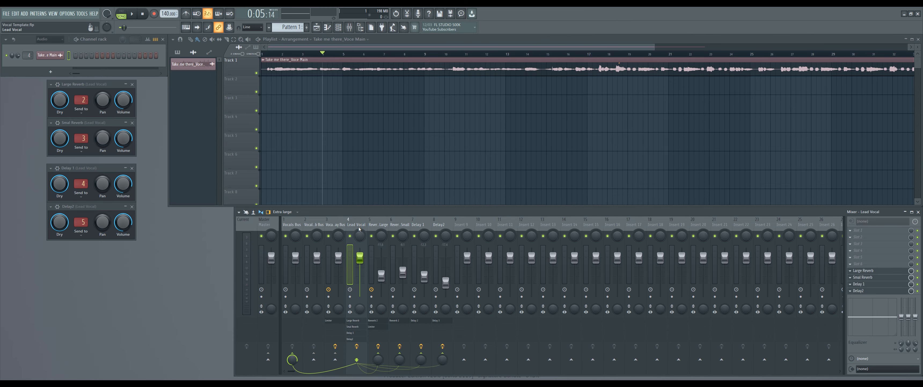
pyautogui.click(867, 230)
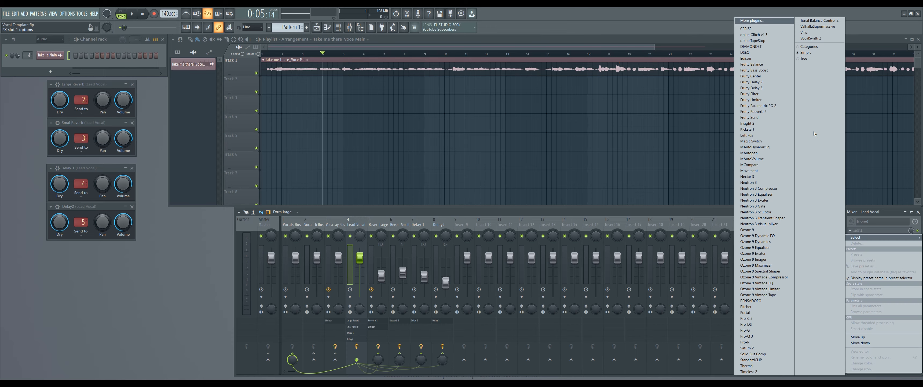
pyautogui.click(770, 106)
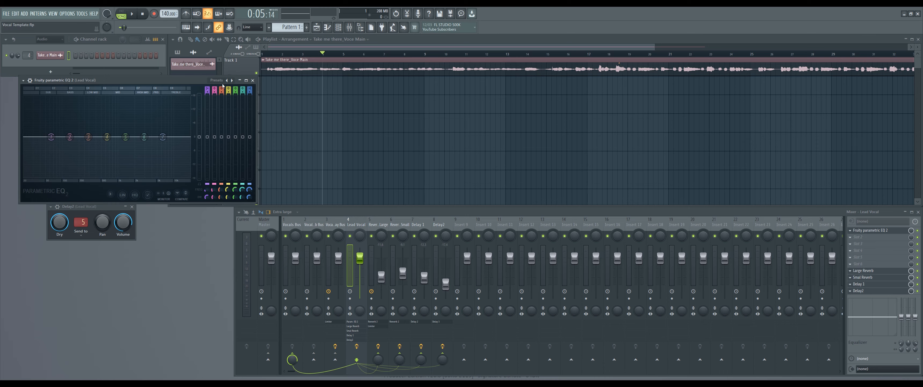
pyautogui.moveTo(192, 80); pyautogui.dragTo(600, 164)
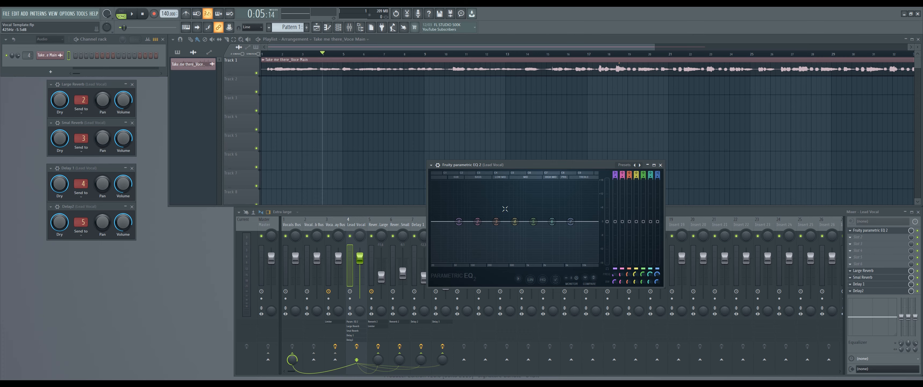
pyautogui.moveTo(509, 168); pyautogui.dragTo(498, 168)
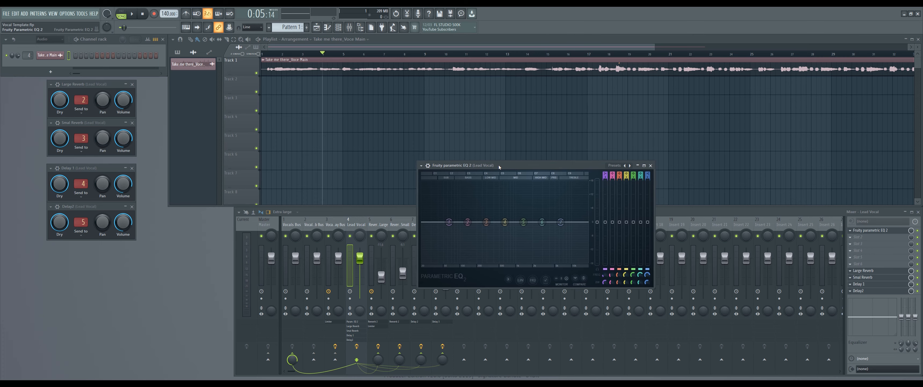
# During playback, shape the lead vocal's EQ with gentle low-mid and mid cuts and a narrower, deeper high-mid cut.
pyautogui.press('space')
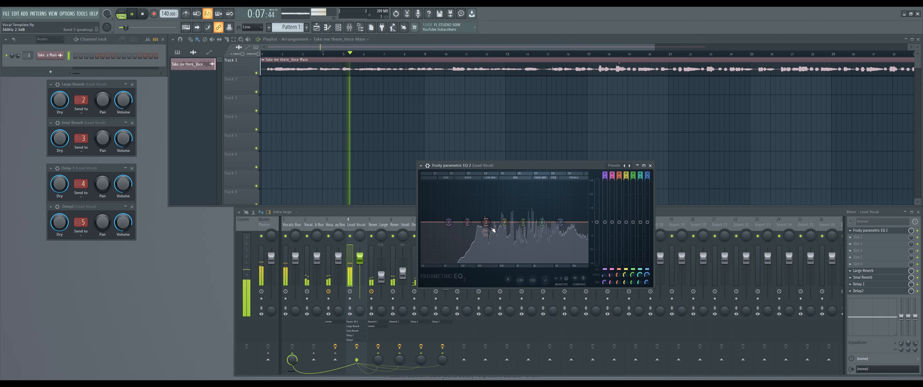
pyautogui.moveTo(486, 224)
pyautogui.mouseDown()
pyautogui.moveTo(486, 183)
pyautogui.moveTo(485, 226)
pyautogui.mouseUp()
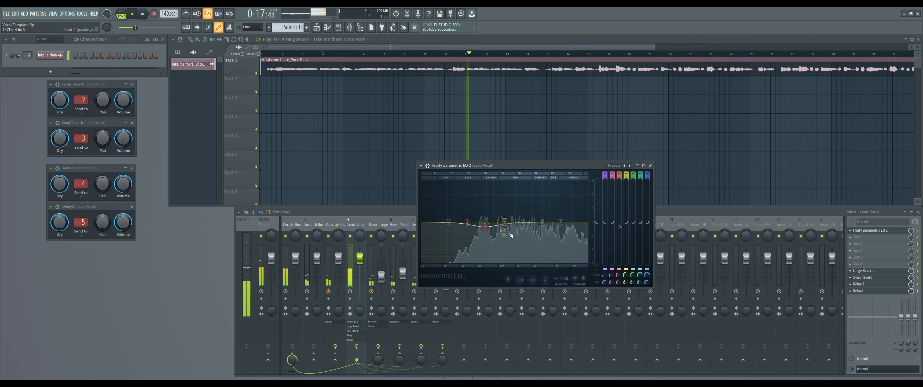
pyautogui.moveTo(529, 225)
pyautogui.mouseDown()
pyautogui.moveTo(519, 199)
pyautogui.moveTo(495, 186)
pyautogui.moveTo(513, 188)
pyautogui.moveTo(513, 226)
pyautogui.moveTo(503, 206)
pyautogui.moveTo(538, 203)
pyautogui.moveTo(539, 233)
pyautogui.mouseUp()
pyautogui.scroll(-8, 504, 206)
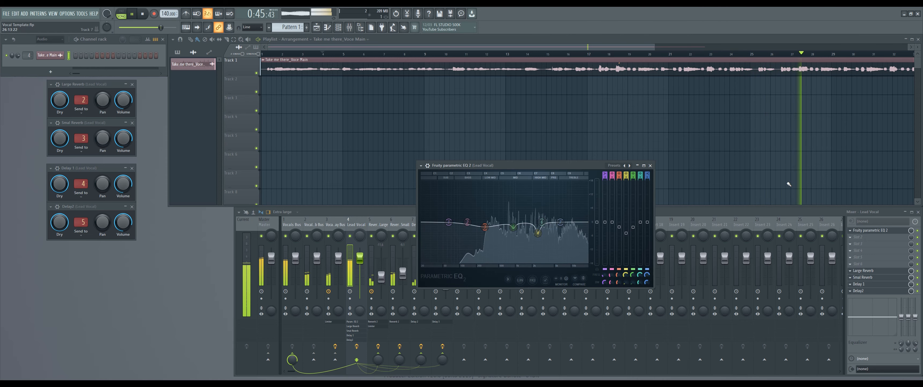
# Mute the vocal reverb and delay buses and play the dry lead vocal, toggling Fruity Parametric EQ 2 for comparison.
pyautogui.click(918, 231)
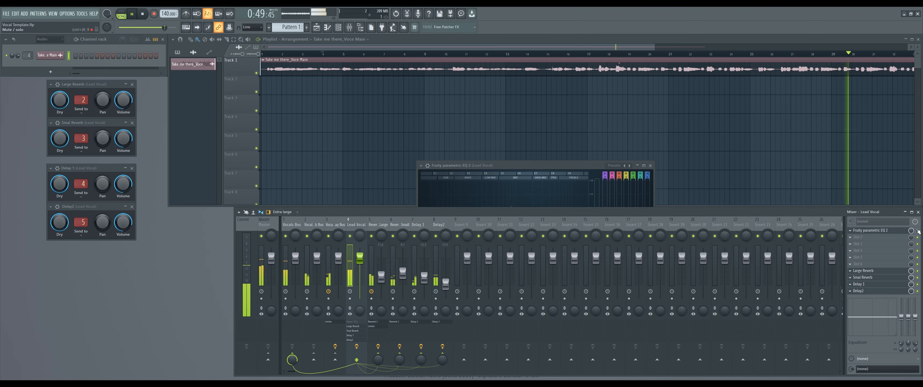
pyautogui.press('space')
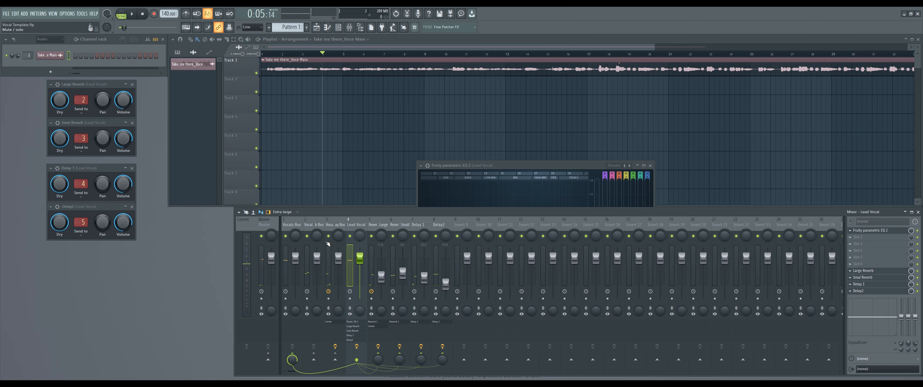
pyautogui.click(329, 236)
pyautogui.click(307, 236)
pyautogui.moveTo(519, 166); pyautogui.dragTo(471, 163)
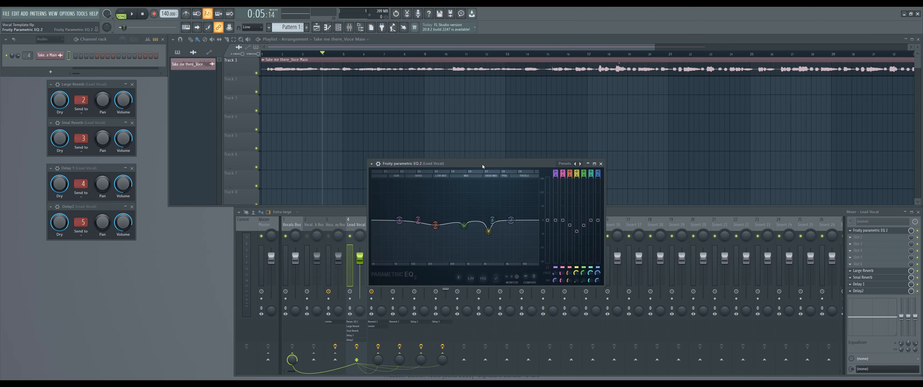
pyautogui.press('space')
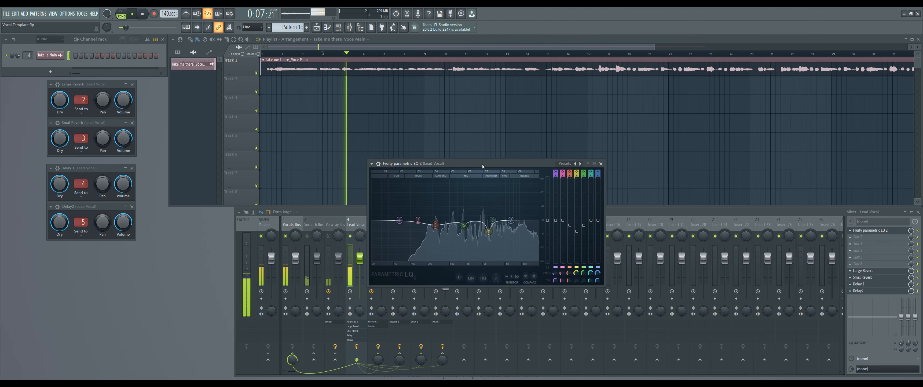
pyautogui.click(919, 230)
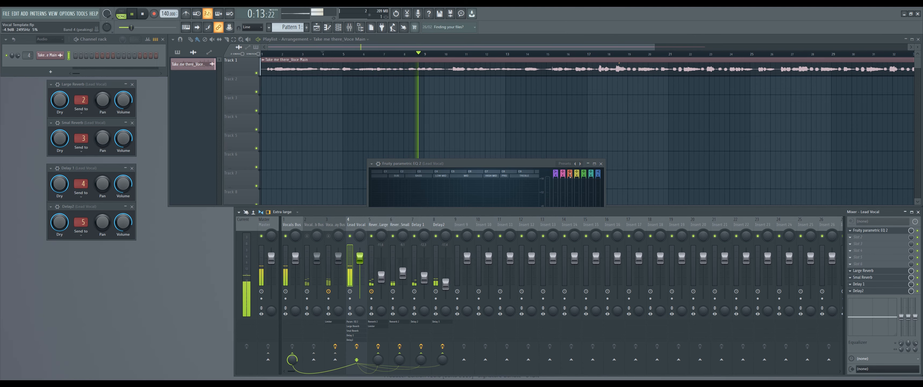
# During playback, widen the lead vocal's high-mid EQ cut to 10% and raise its frequency slightly, and move the low-mid cut to a lower frequency.
pyautogui.click(537, 164)
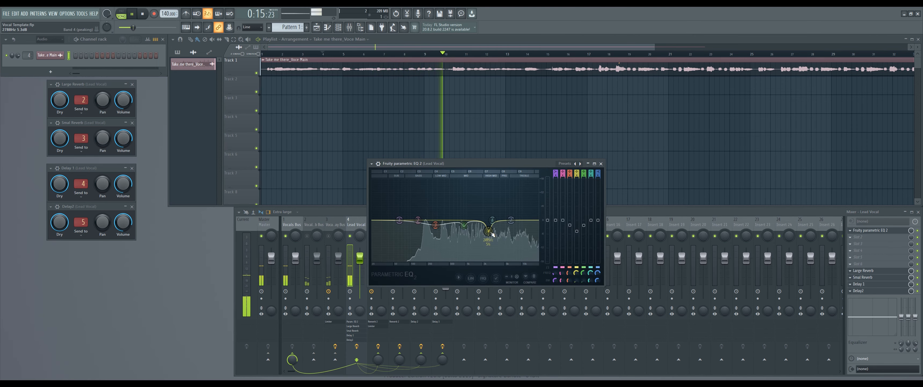
pyautogui.scroll(5, 488, 234)
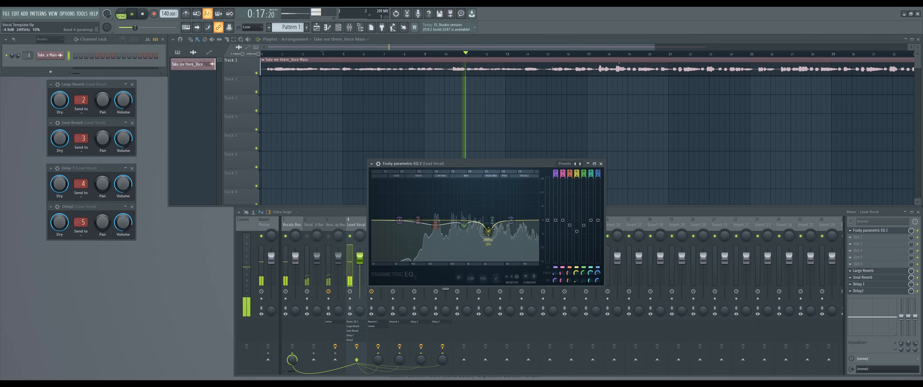
pyautogui.moveTo(488, 232); pyautogui.dragTo(490, 231)
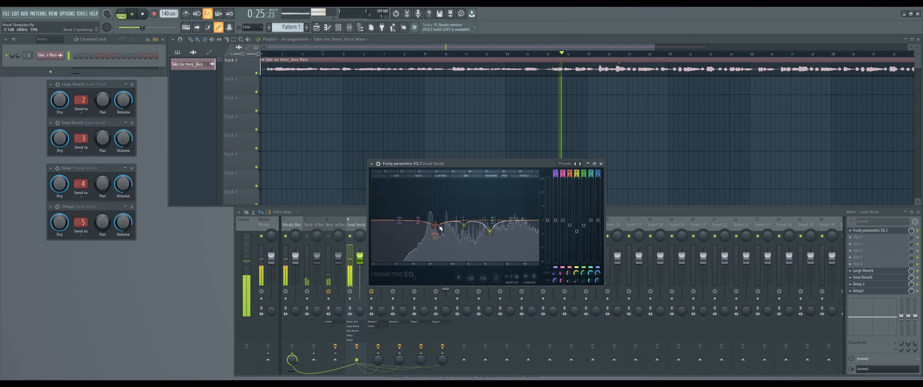
pyautogui.moveTo(439, 227); pyautogui.dragTo(429, 227)
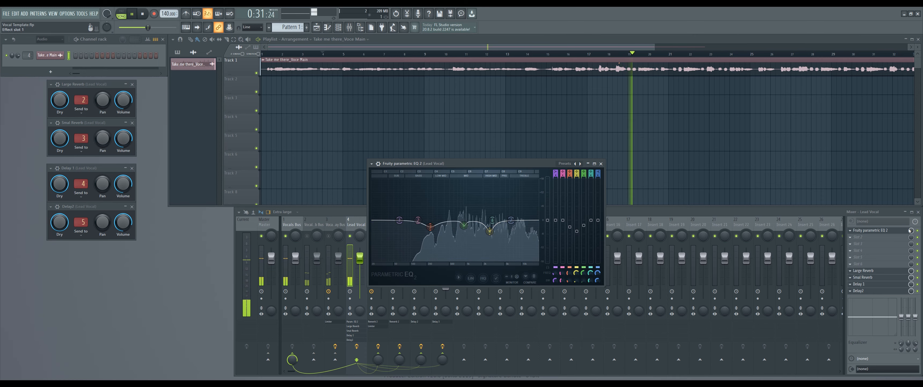
# Compare the lead vocal with and without its EQ, and stop playback.
pyautogui.click(918, 230)
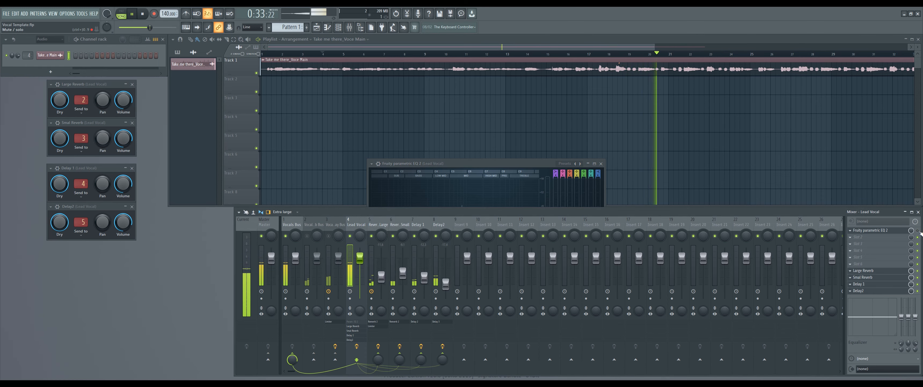
pyautogui.click(917, 231)
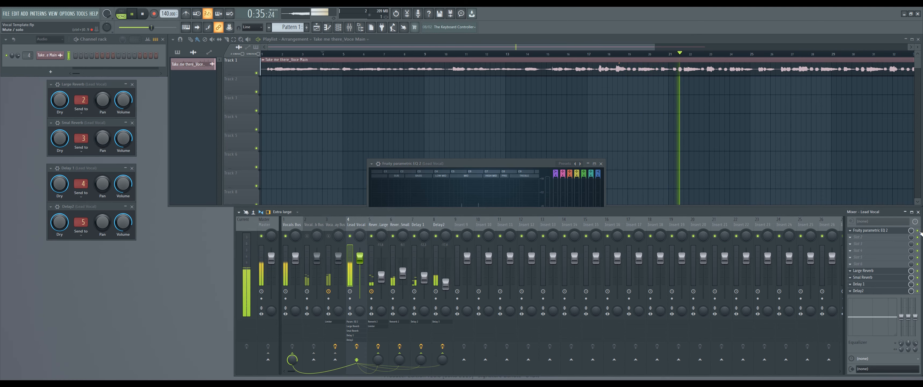
pyautogui.press('space')
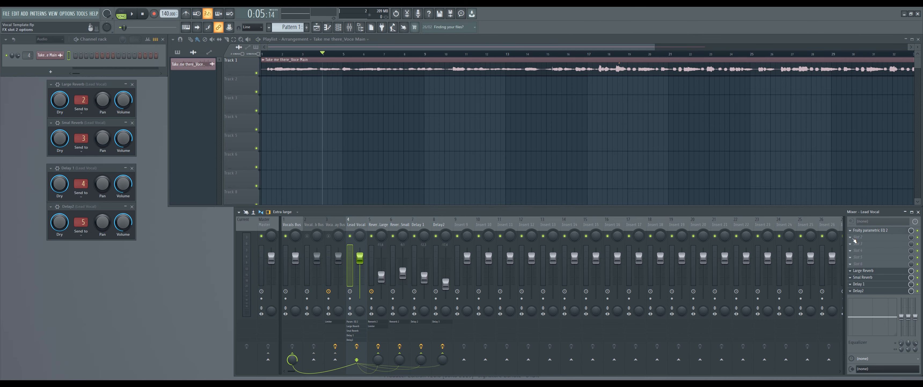
# Add Maximus after the EQ on the Lead Vocal track, load its De-esser narrow-band preset, and enable its spectrum monitoring.
pyautogui.click(853, 240)
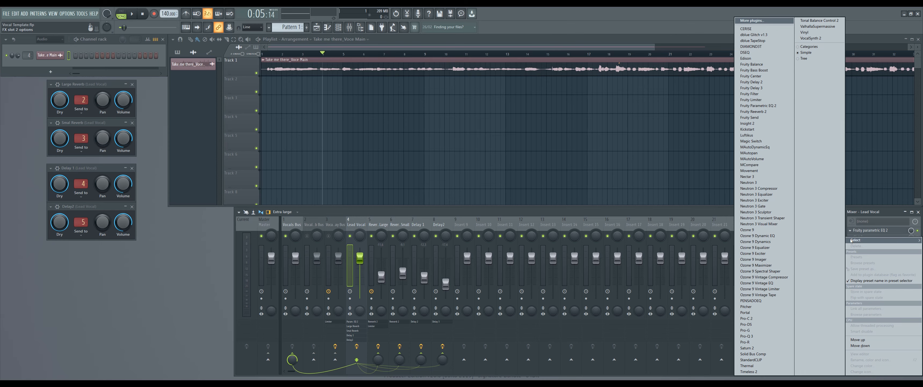
pyautogui.click(585, 149)
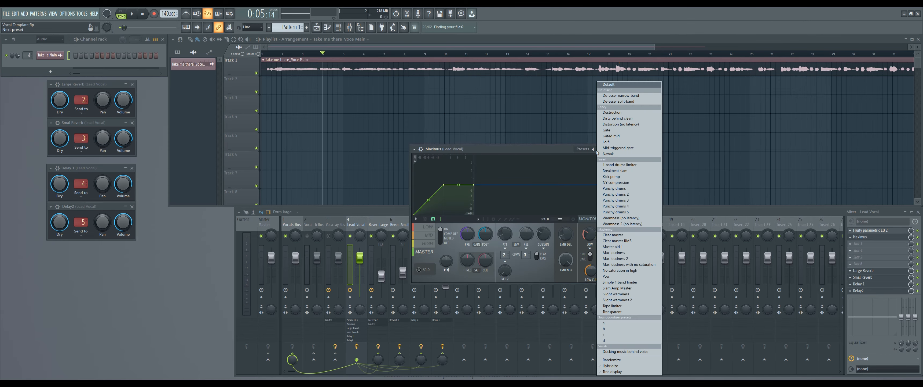
pyautogui.click(628, 96)
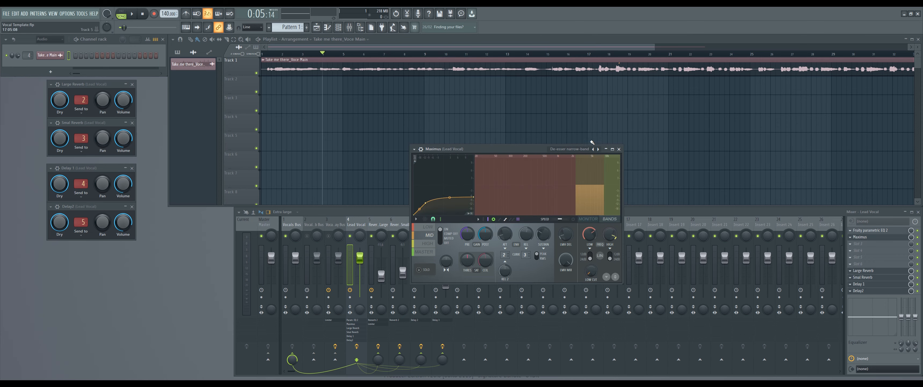
pyautogui.moveTo(534, 153); pyautogui.dragTo(545, 168)
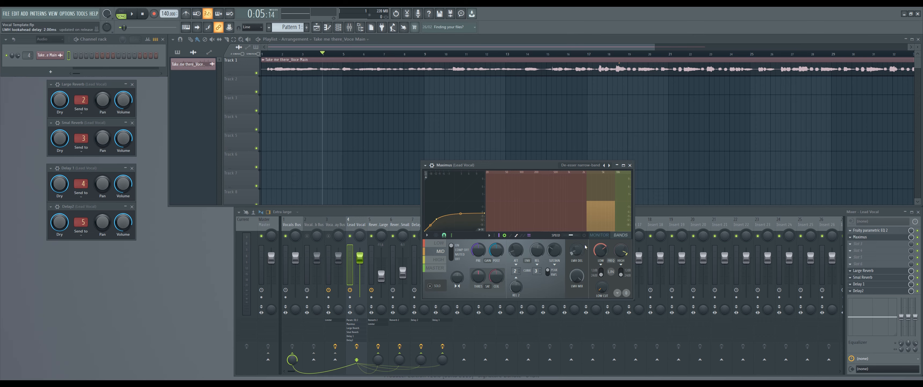
pyautogui.click(584, 235)
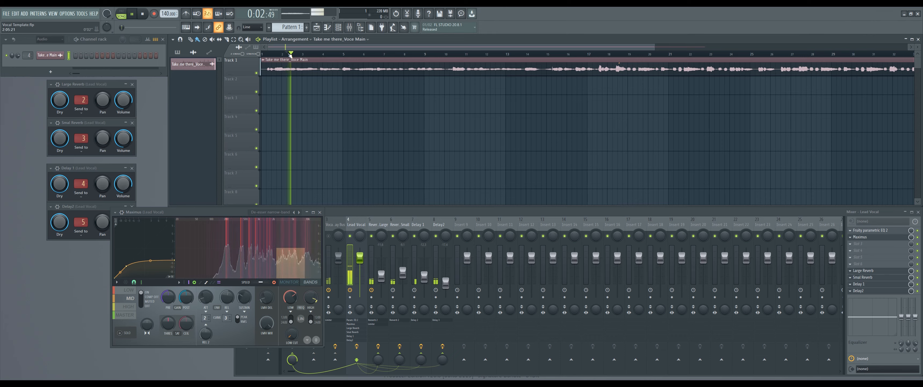
# Select a short vocal passage in bar 2 of the playlist and play it to examine the sibilance in Maximus.
pyautogui.press('space')
pyautogui.click(297, 61)
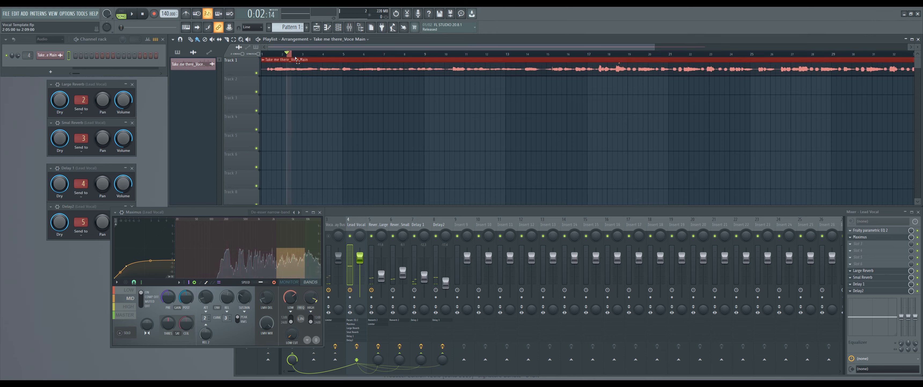
pyautogui.press('space')
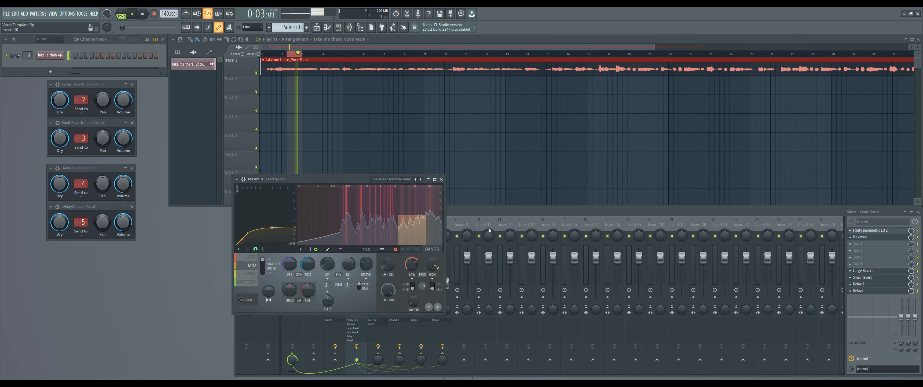
pyautogui.press('space')
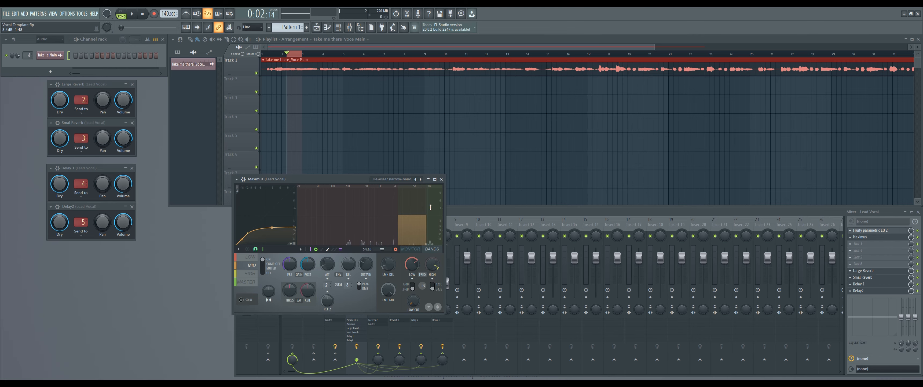
pyautogui.press('space')
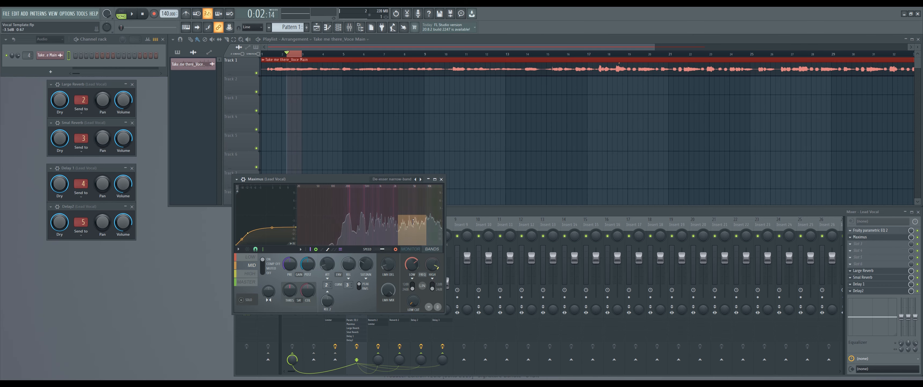
# Shift the Maximus mid band to higher frequencies to cover the sibilance, select that band, and replay the passage.
pyautogui.click(427, 209)
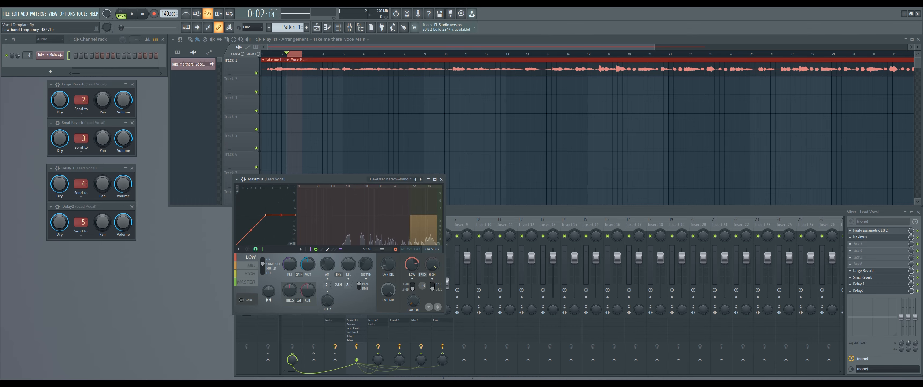
pyautogui.press('space')
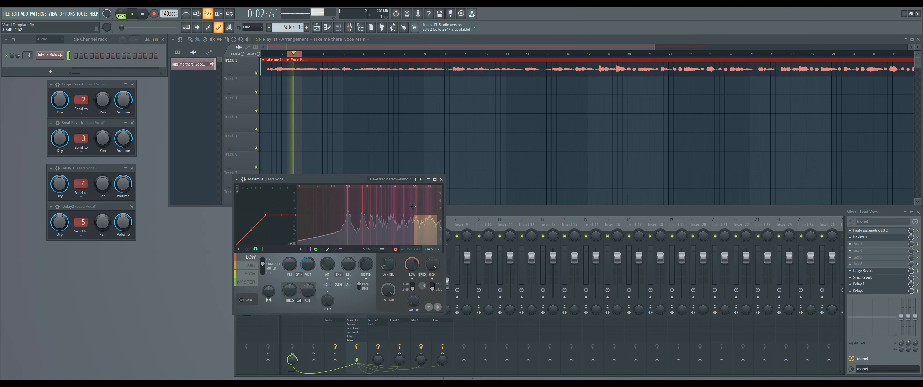
pyautogui.press('space')
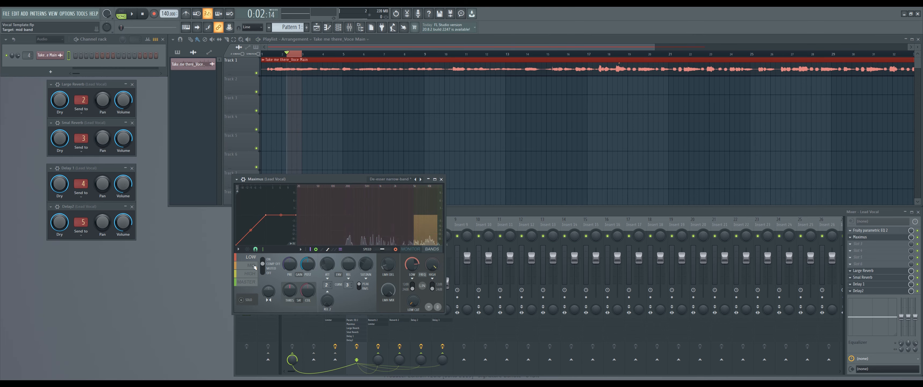
pyautogui.click(253, 265)
pyautogui.press('space')
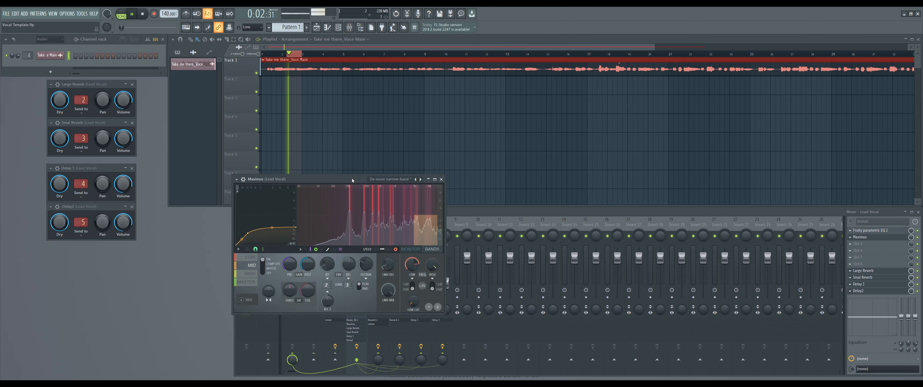
pyautogui.press('space')
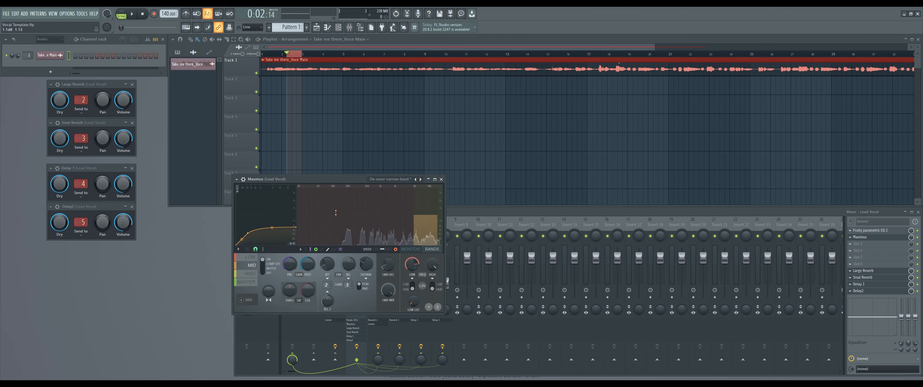
# Enlarge Maximus and reshape the mid band's compression curve, lowering the tension of its upper segment and moving its knee point down.
pyautogui.press('Return')
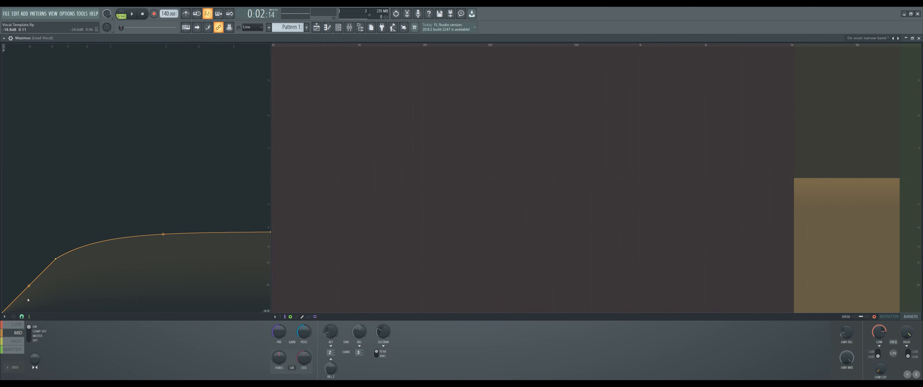
pyautogui.press('space')
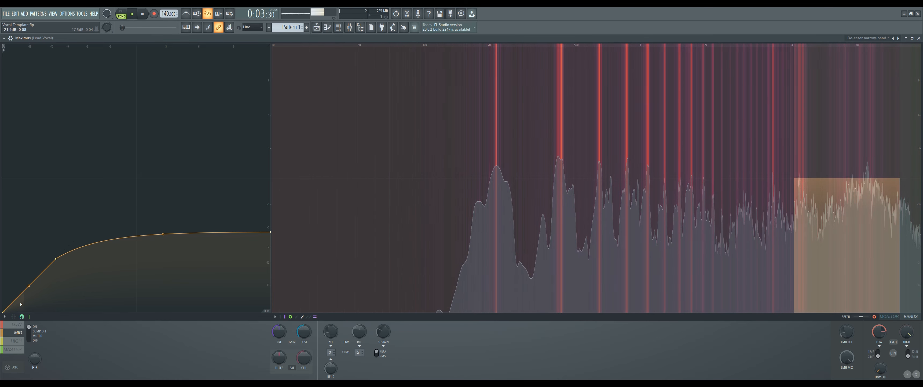
pyautogui.press('space')
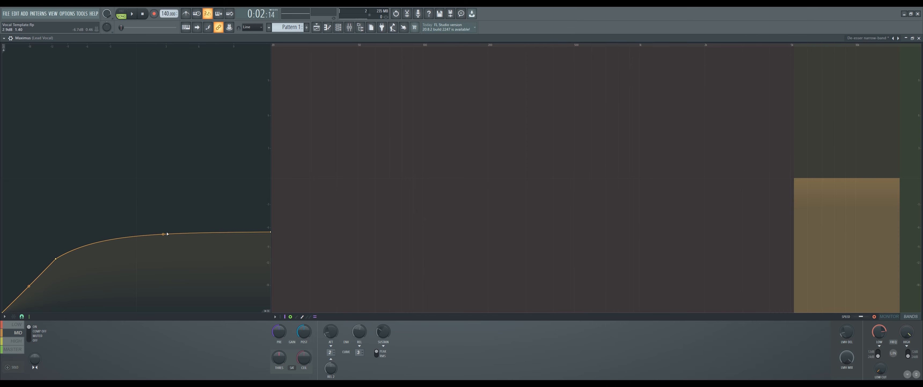
pyautogui.moveTo(162, 234); pyautogui.dragTo(110, 263)
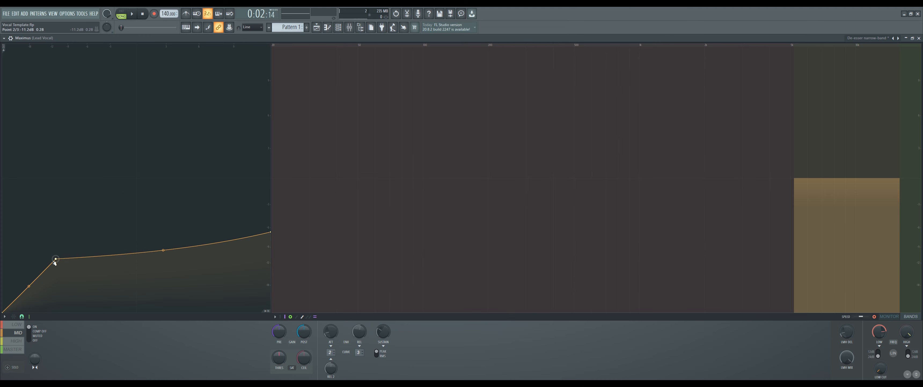
pyautogui.moveTo(56, 259); pyautogui.dragTo(16, 298)
# Play the selected passage to check the effect of the Maximus de-esser on the lead vocal.
pyautogui.press('space')
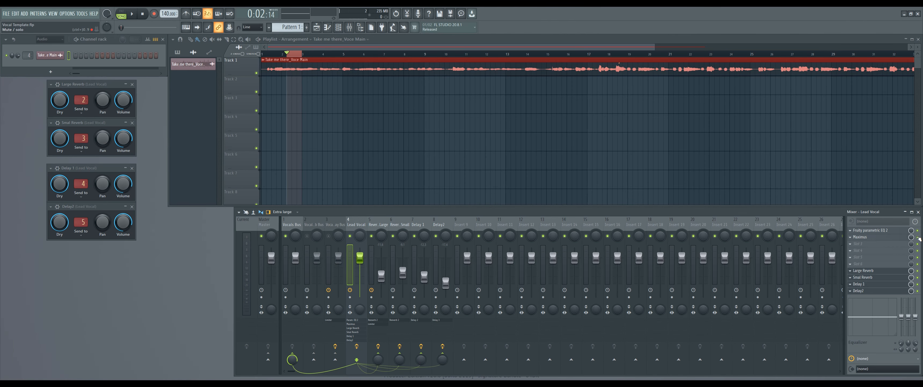
pyautogui.press('space')
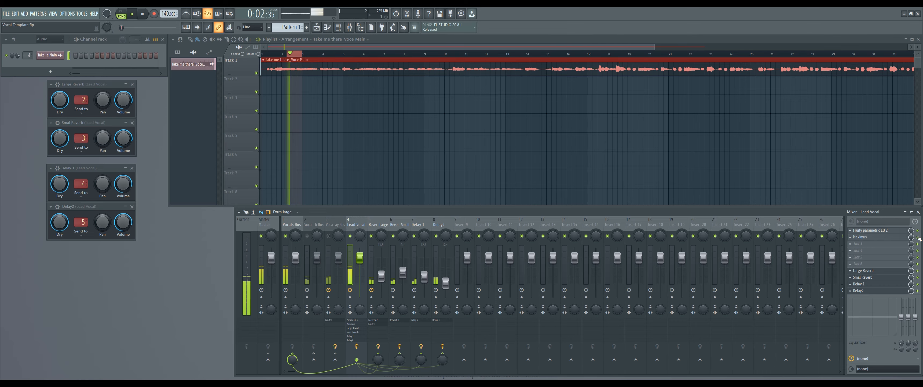
pyautogui.press('space')
pyautogui.click(871, 237)
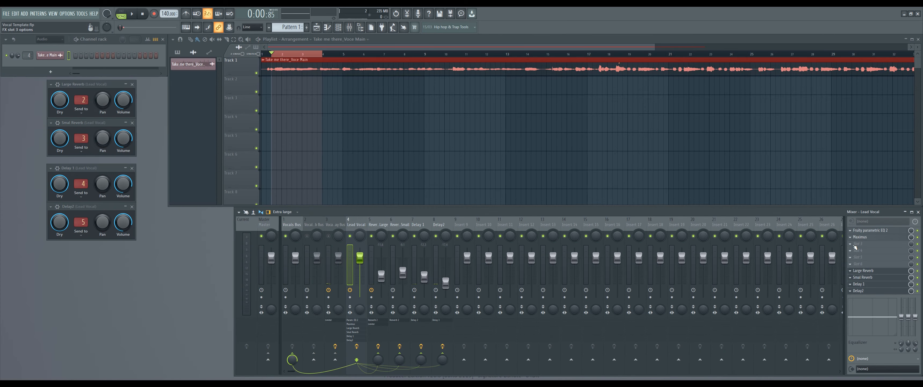
# Add Fruity Limiter to the third effect slot of the Lead Vocal track and play the vocal through it in compressor mode.
pyautogui.click(854, 246)
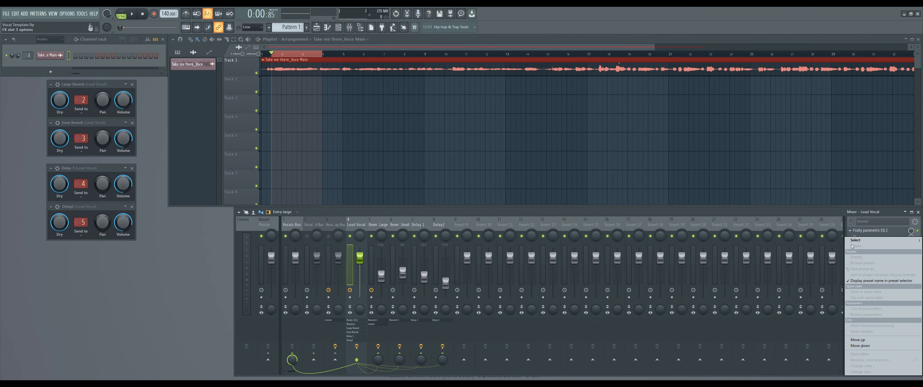
pyautogui.moveTo(857, 241)
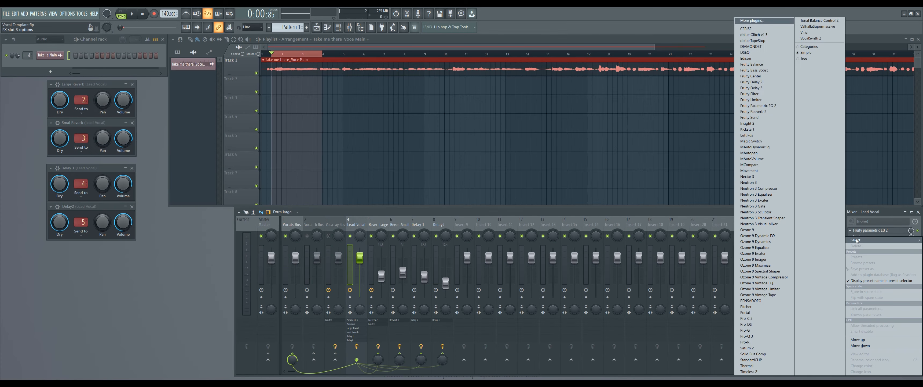
pyautogui.click(785, 99)
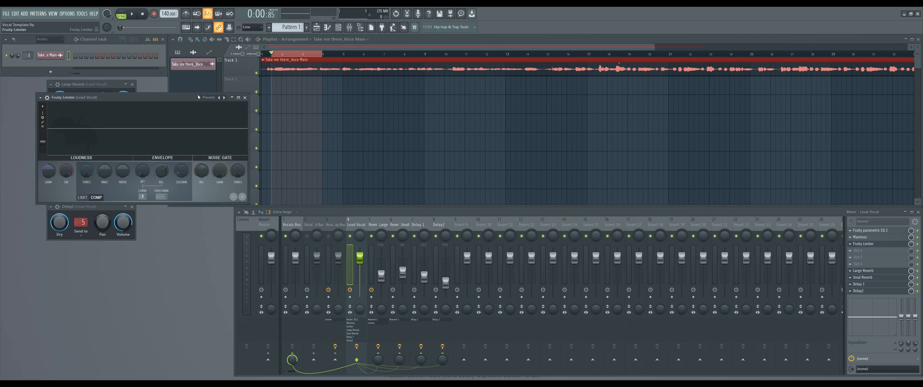
pyautogui.moveTo(192, 100); pyautogui.dragTo(498, 175)
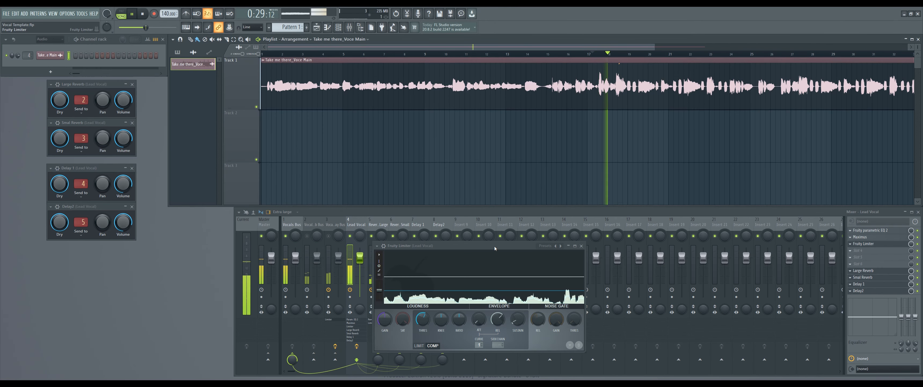
pyautogui.moveTo(495, 245); pyautogui.dragTo(482, 217)
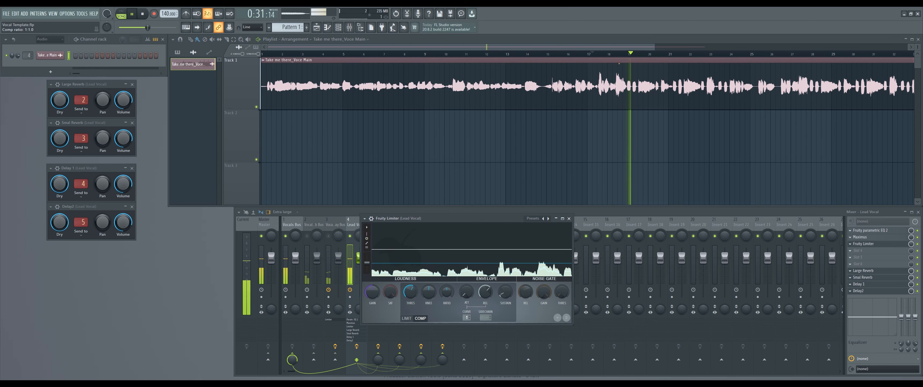
# Raise the ratio of the Lead Vocal compressor and lower its threshold to -19.0 dB during playback.
pyautogui.moveTo(447, 291); pyautogui.dragTo(446, 278)
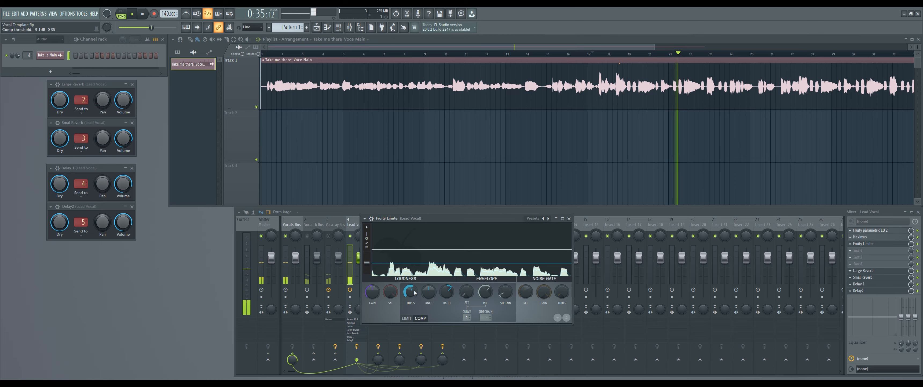
pyautogui.moveTo(415, 292); pyautogui.dragTo(414, 303)
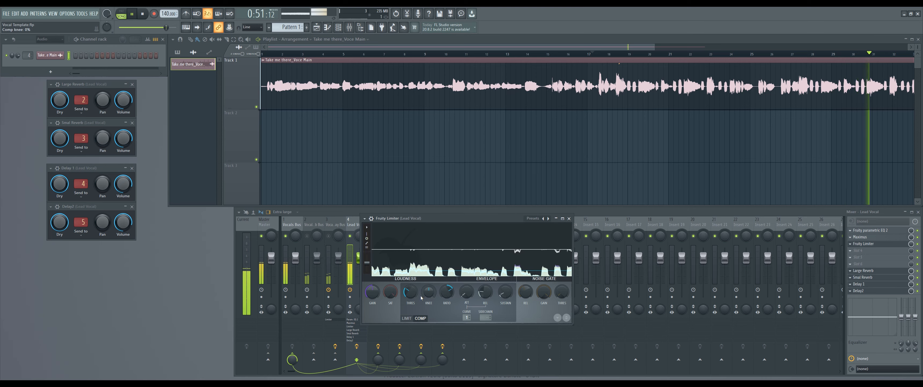
pyautogui.moveTo(411, 291); pyautogui.dragTo(411, 294)
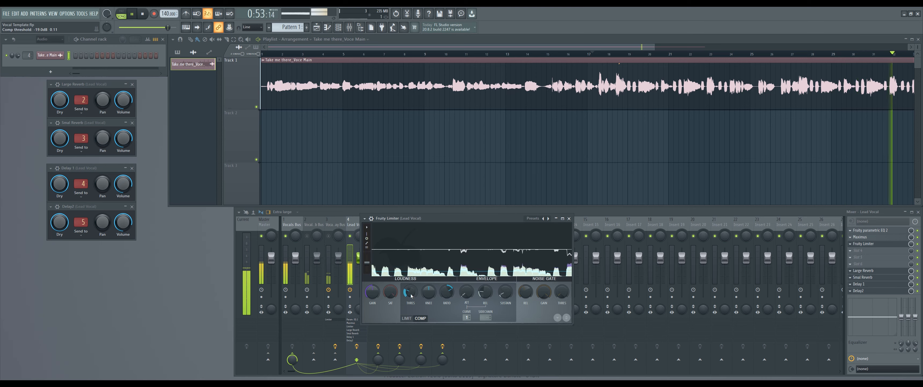
# Play the vocal from around bars 12 and 14 to check the gain reduction in Fruity Limiter.
pyautogui.click(482, 56)
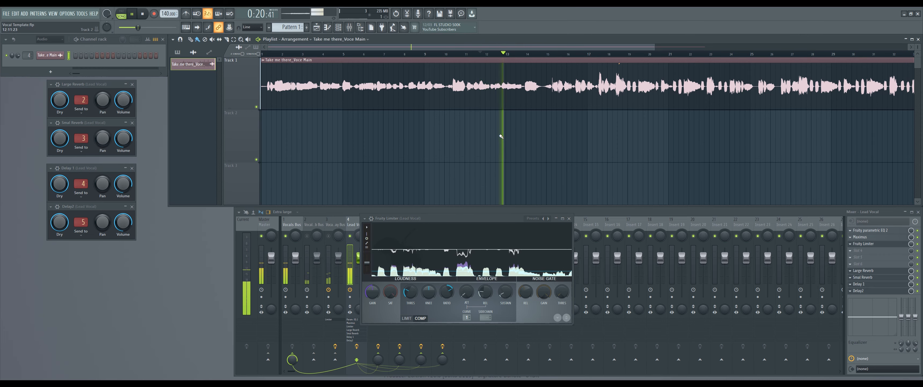
pyautogui.press('space')
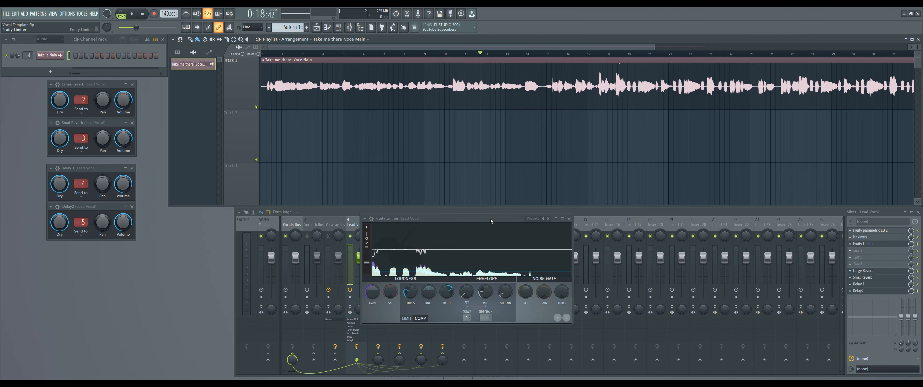
pyautogui.moveTo(490, 218)
pyautogui.mouseDown()
pyautogui.moveTo(499, 210)
pyautogui.moveTo(490, 223)
pyautogui.mouseUp()
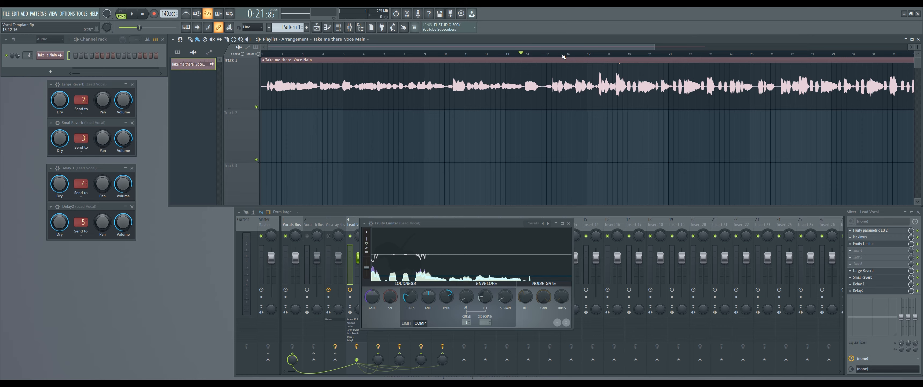
pyautogui.press('space')
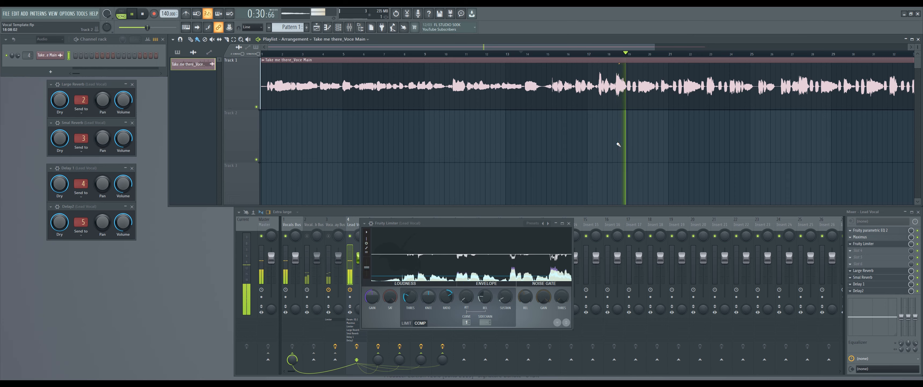
pyautogui.press('space')
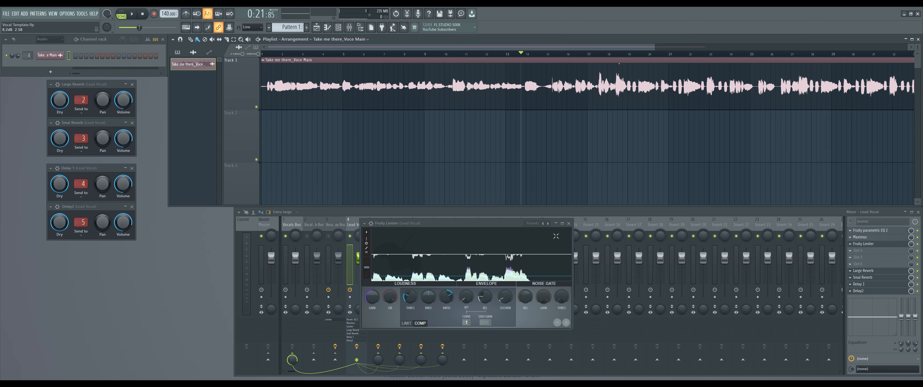
# Move Fruity Limiter to the last effect slot of the Lead Vocal and add a Fruity Parametric EQ 2 in the third slot.
pyautogui.click(569, 223)
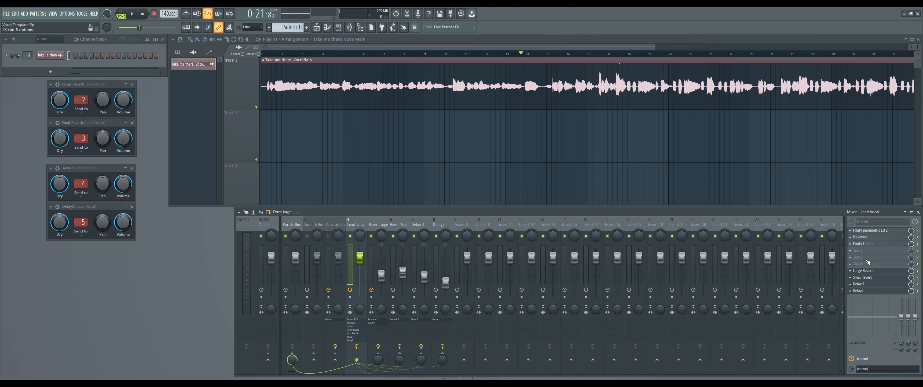
pyautogui.moveTo(868, 243); pyautogui.dragTo(875, 284)
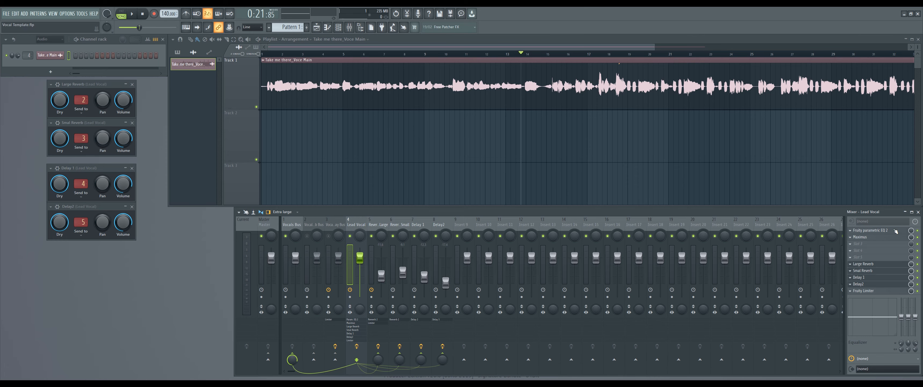
pyautogui.click(852, 244)
pyautogui.moveTo(849, 241)
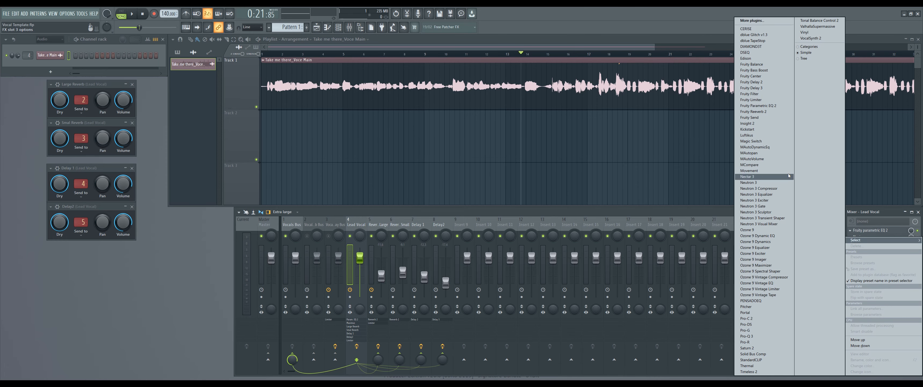
pyautogui.click(782, 108)
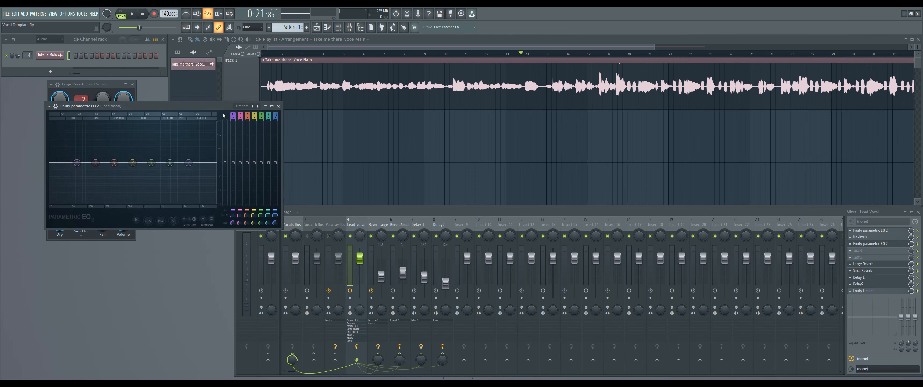
pyautogui.moveTo(251, 105); pyautogui.dragTo(518, 176)
# Boost the high shelf of band 7 slightly in the new EQ during playback and compare the vocal with the EQ bypassed.
pyautogui.press('space')
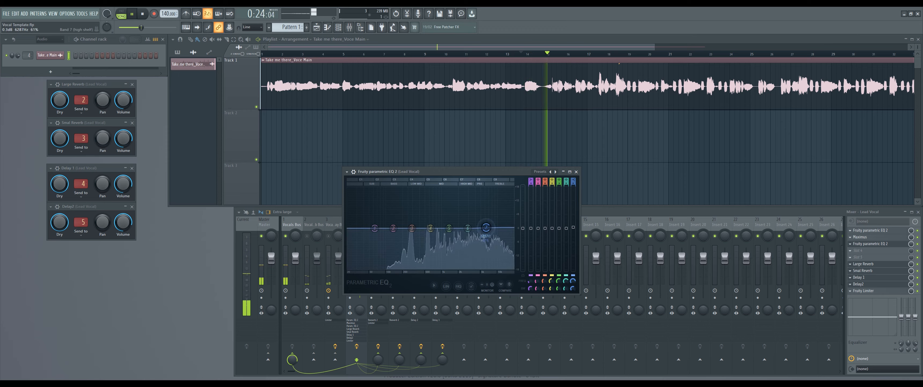
pyautogui.moveTo(487, 228); pyautogui.dragTo(483, 225)
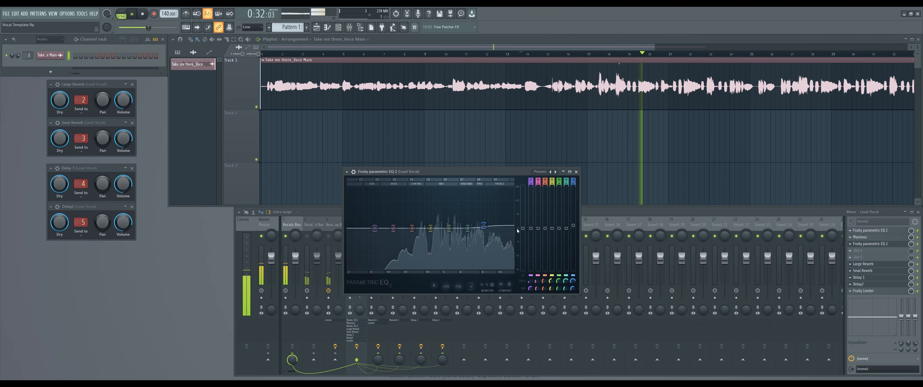
pyautogui.click(918, 243)
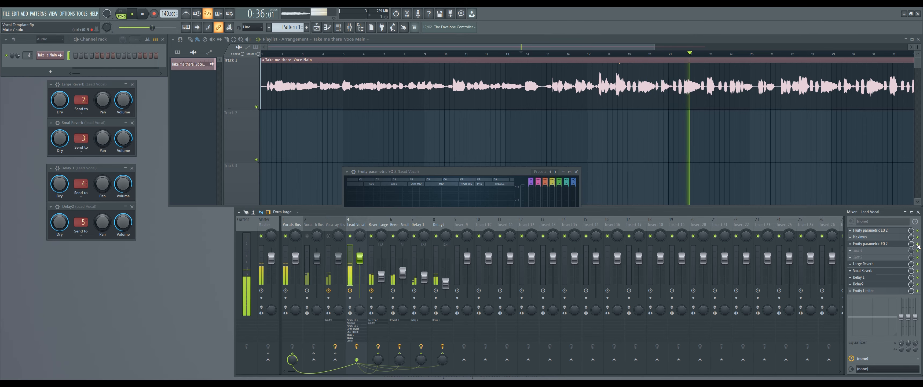
pyautogui.click(510, 174)
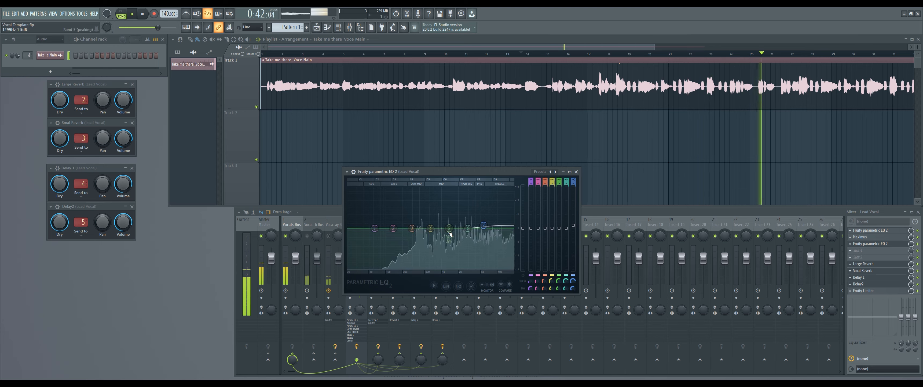
# Shift EQ band 6 slightly higher in frequency, compare the vocal with the EQ bypassed, then stop playback and close the EQ.
pyautogui.moveTo(449, 228); pyautogui.dragTo(473, 227)
pyautogui.click(467, 227)
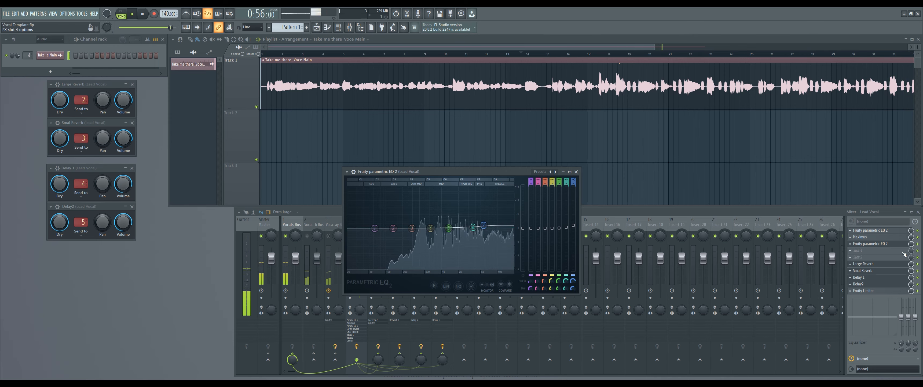
pyautogui.click(919, 247)
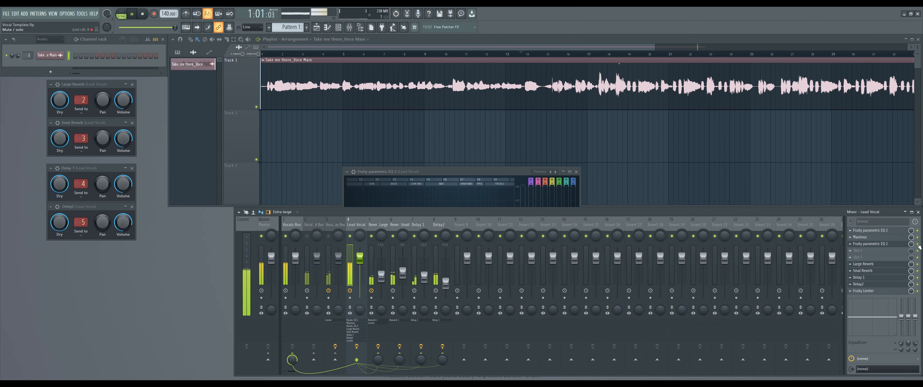
pyautogui.press('space')
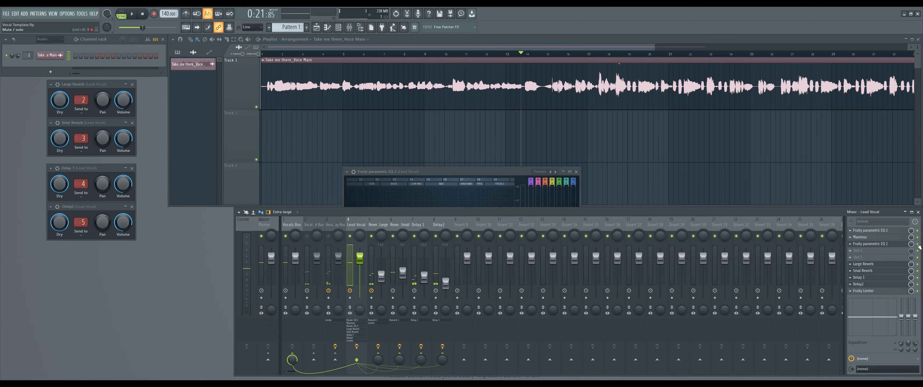
pyautogui.click(481, 170)
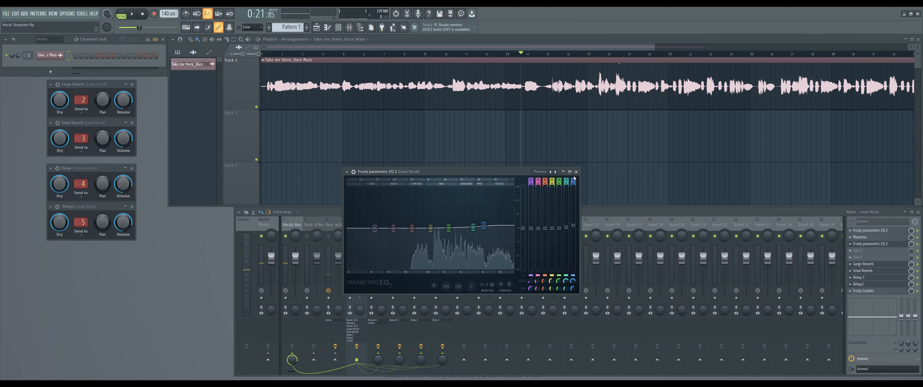
pyautogui.click(871, 243)
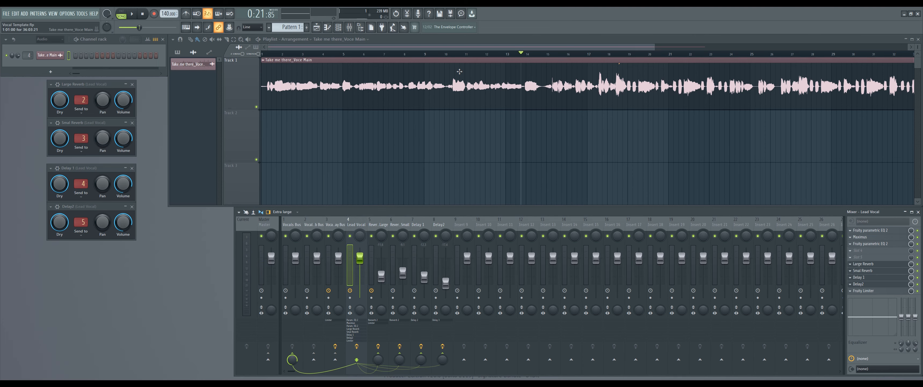
# Play the vocal with all sends active to judge how the reverbs and delays sit with the lead.
pyautogui.press('space')
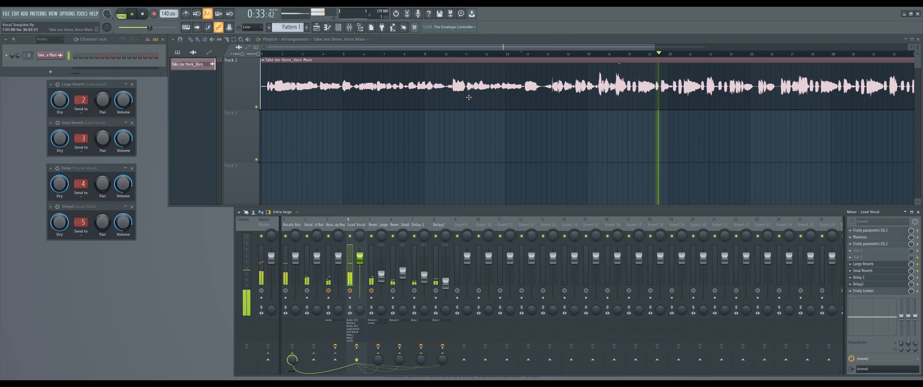
pyautogui.scroll(-2, 445, 254)
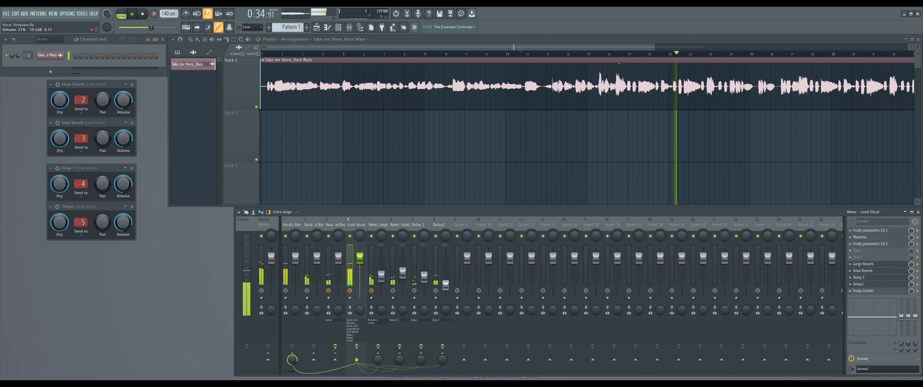
pyautogui.press('space')
# Open Fruity Delay 3 on the Delay2 track and lower its feedback cutoff to about 1258 Hz.
pyautogui.click(445, 255)
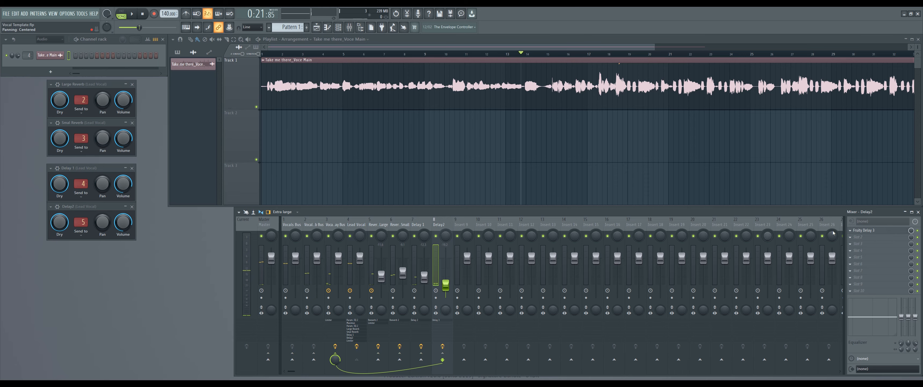
pyautogui.click(869, 230)
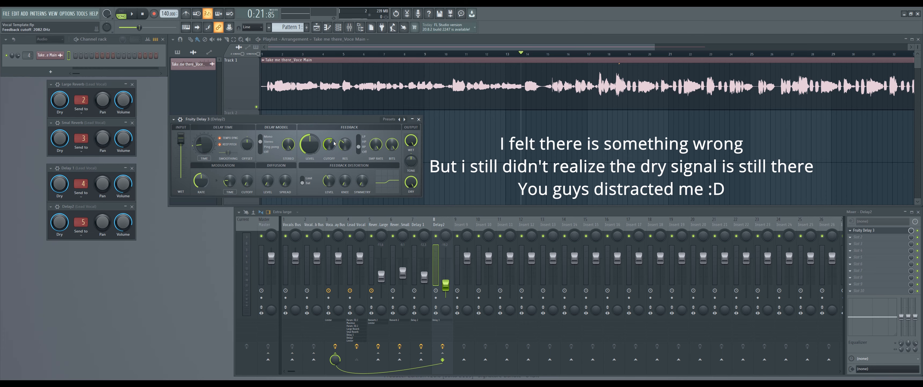
pyautogui.moveTo(329, 144); pyautogui.dragTo(329, 148)
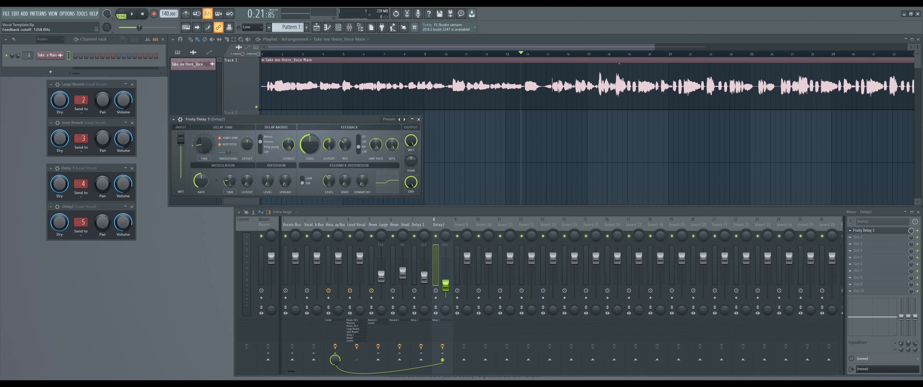
pyautogui.moveTo(344, 119); pyautogui.dragTo(398, 134)
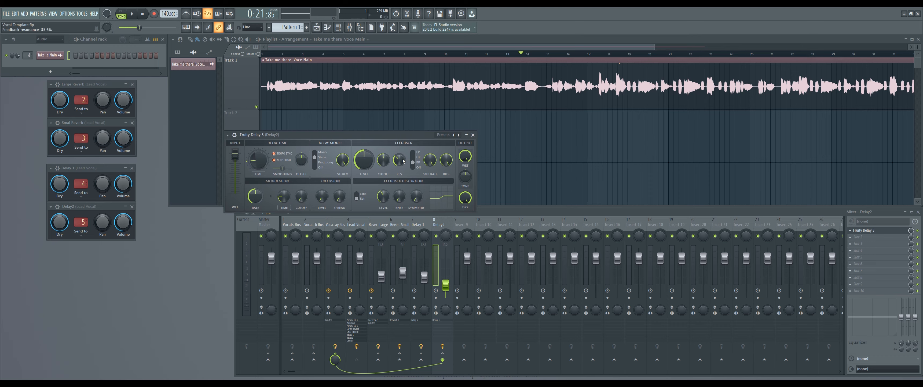
# Set the dry output of the Delay2 track's Fruity Delay 3 to 0% and play the vocal to check the result.
pyautogui.click(350, 236)
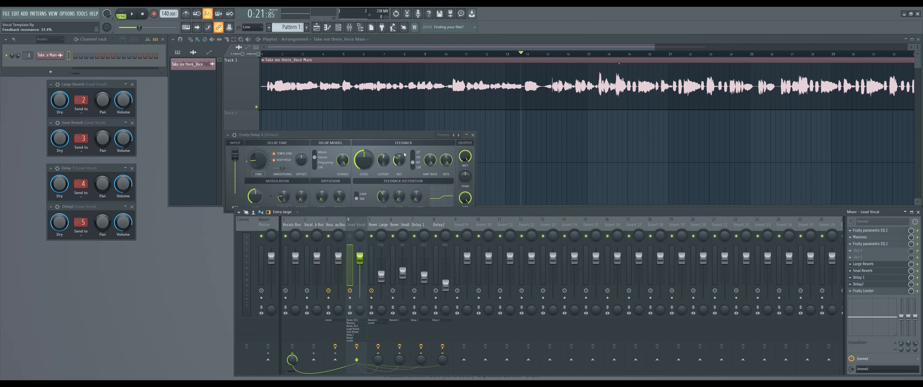
pyautogui.click(412, 135)
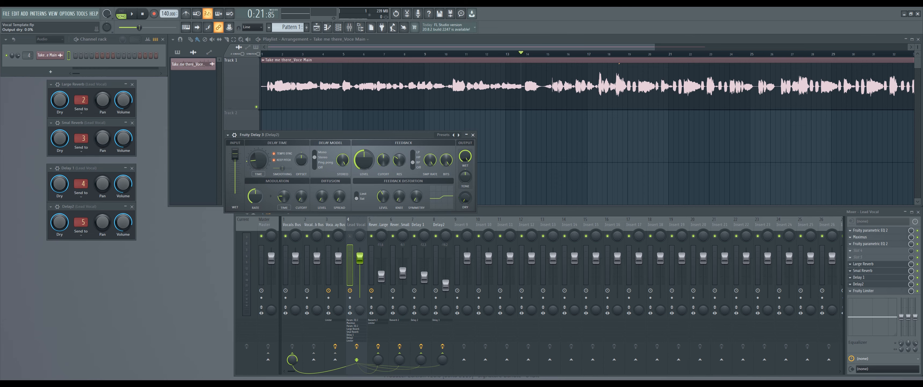
pyautogui.press('space')
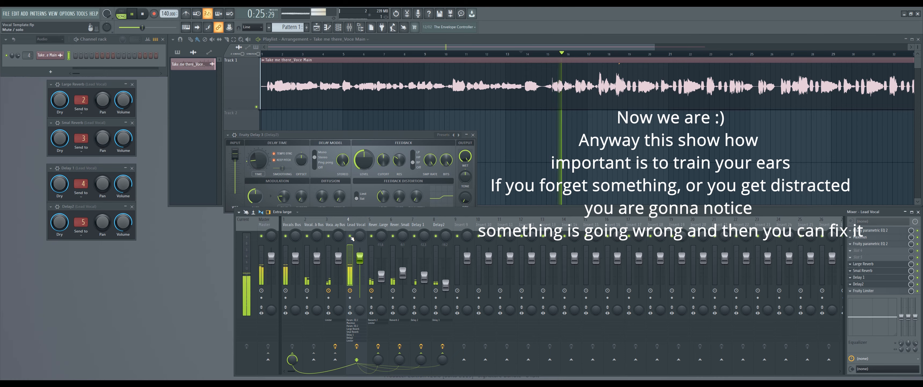
# Stop playback and close the Delay2 track's Fruity Delay 3.
pyautogui.press('space')
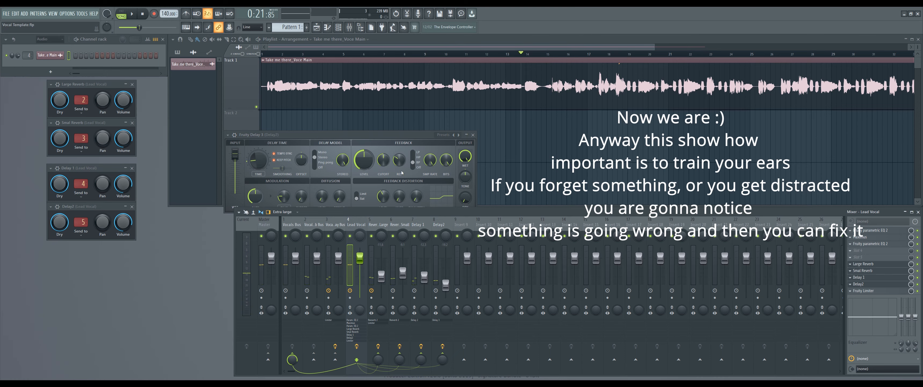
pyautogui.moveTo(418, 134); pyautogui.dragTo(430, 128)
pyautogui.click(486, 128)
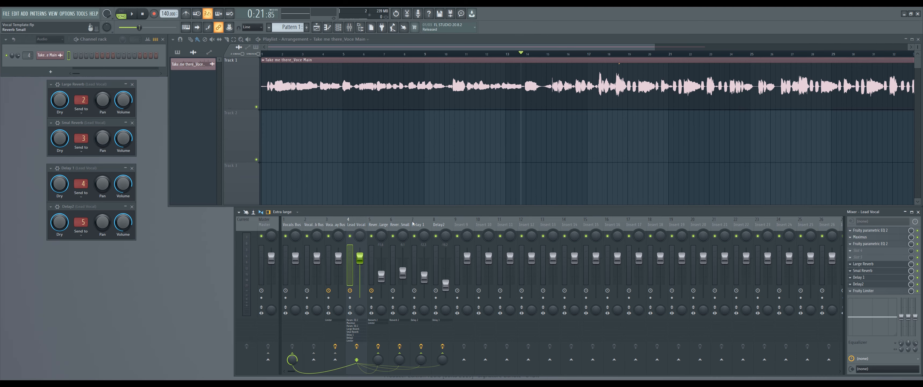
# Name mixer insert 9 "Background Vocals" and route it only to the Vocals Bus.
pyautogui.doubleClick(458, 225)
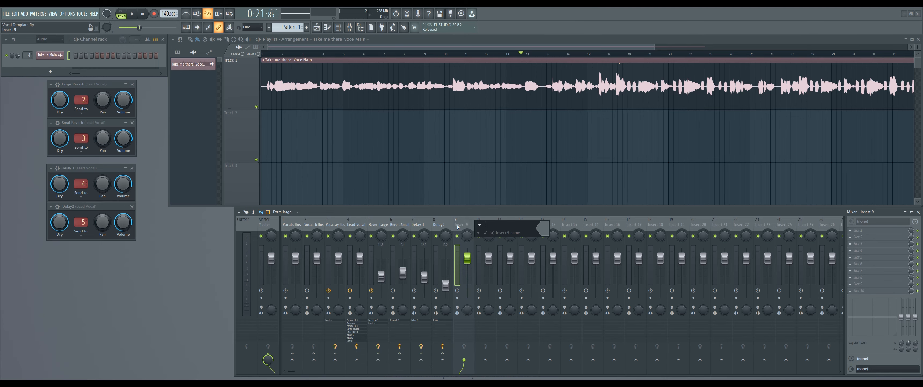
pyautogui.write('Background Vocals')
pyautogui.press('Return')
pyautogui.rightClick(291, 359)
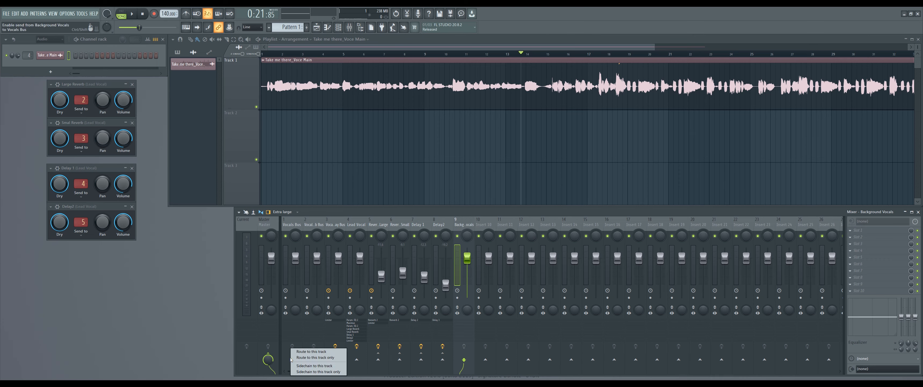
pyautogui.click(328, 357)
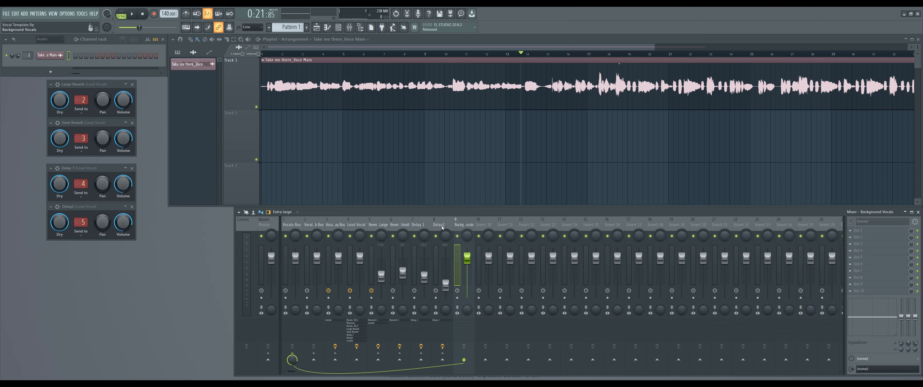
# Add Fruity Limiter in compressor mode to the Vocals Bus and adjust its threshold and ratio for bus compression.
pyautogui.click(358, 224)
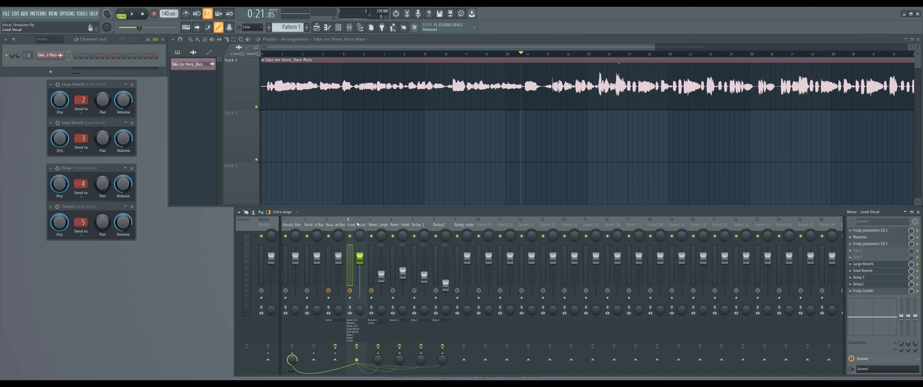
pyautogui.click(292, 225)
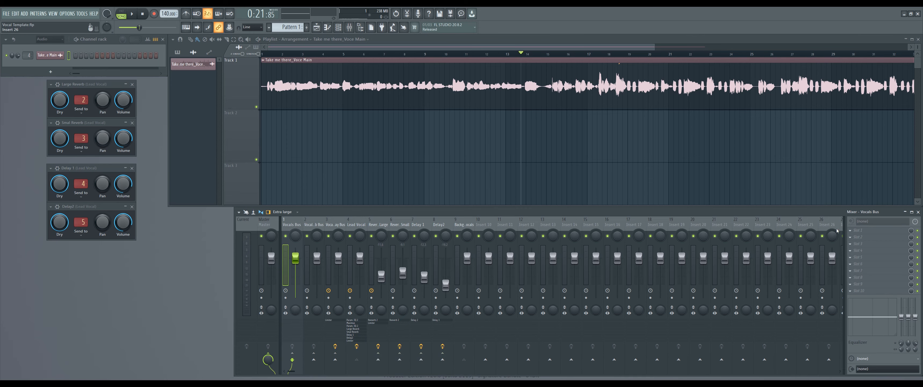
pyautogui.click(850, 230)
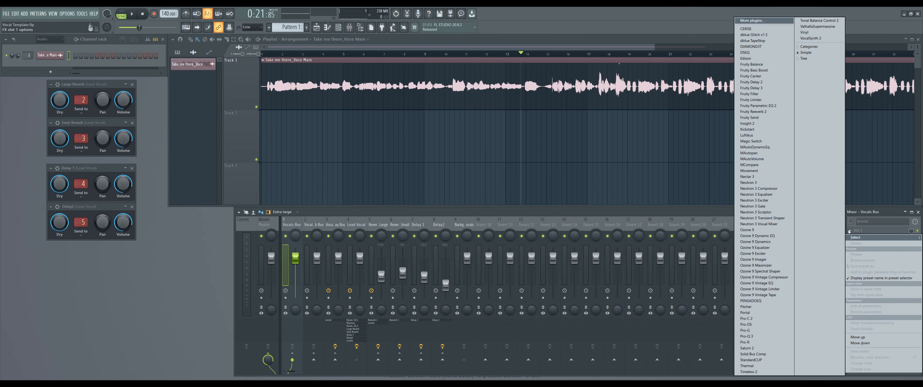
pyautogui.click(764, 101)
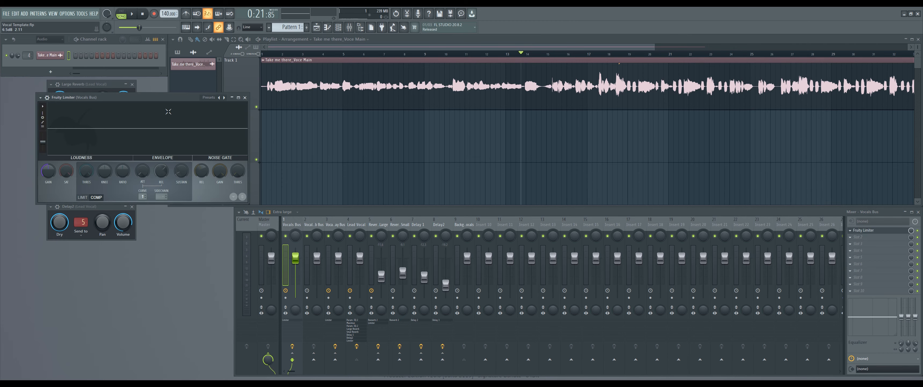
pyautogui.moveTo(205, 107); pyautogui.dragTo(339, 106)
pyautogui.moveTo(220, 169); pyautogui.dragTo(259, 176)
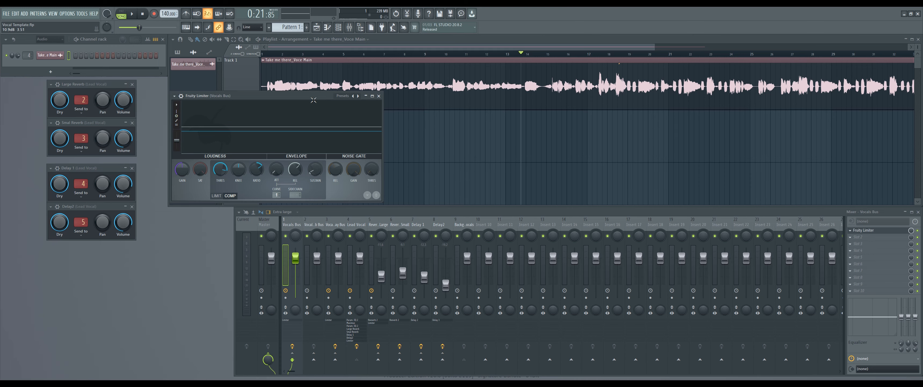
pyautogui.moveTo(313, 100); pyautogui.dragTo(317, 113)
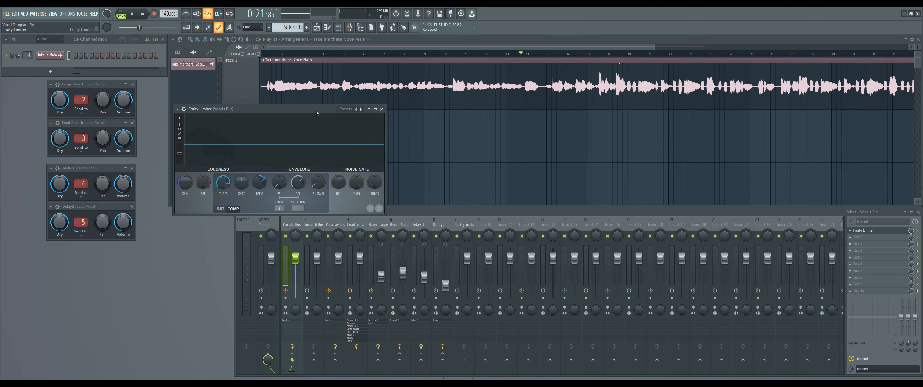